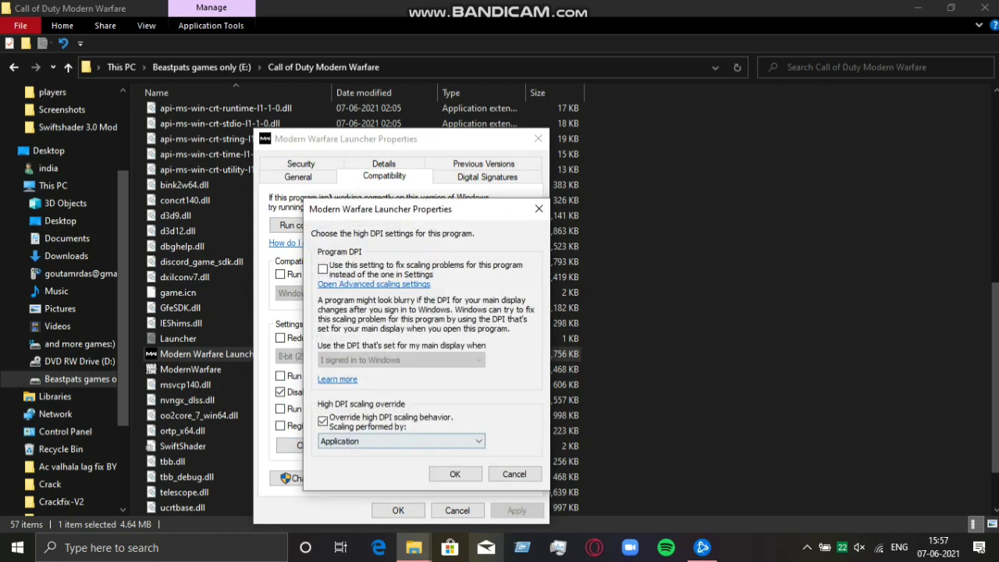
Confirm the high DPI scaling override with Application for Modern Warfare Launcher and accept its compatibility properties.
{"action": "key", "text": "Return"}
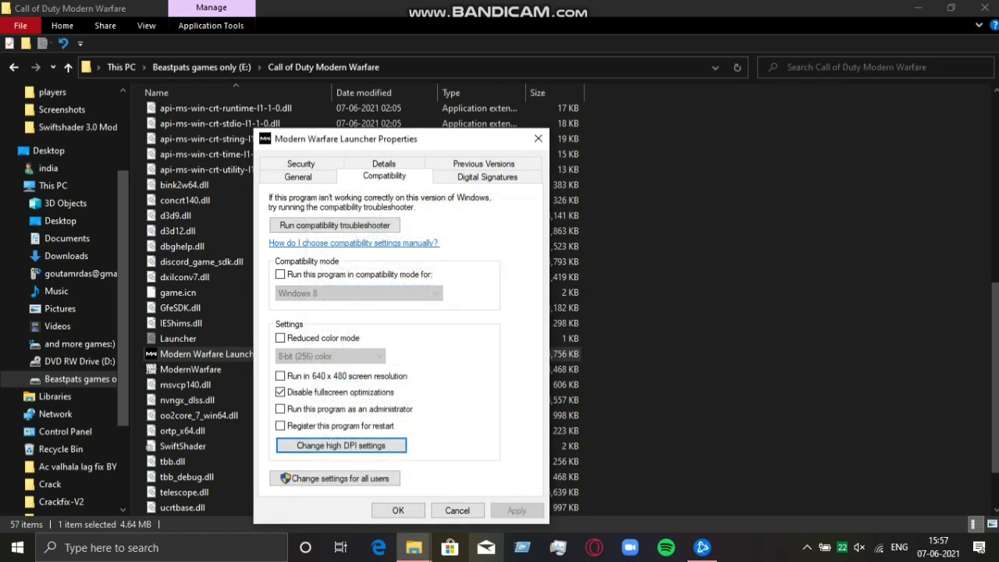
{"action": "left_click", "coordinate": [397, 510]}
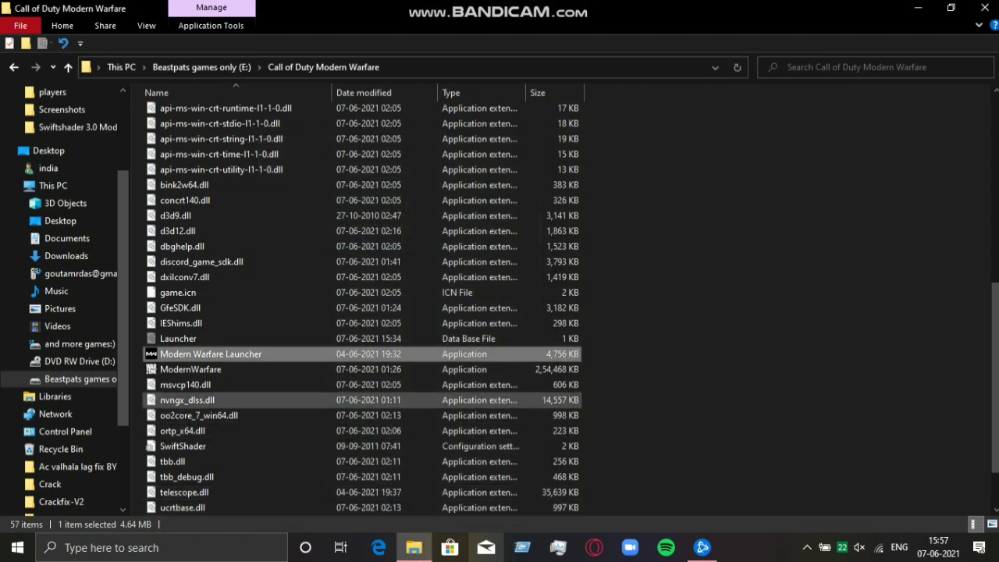
Check the ModernWarfare application's compatibility and high DPI settings, accept them, and close the game folder.
{"action": "left_click", "coordinate": [190, 369]}
{"action": "right_click", "coordinate": [192, 369]}
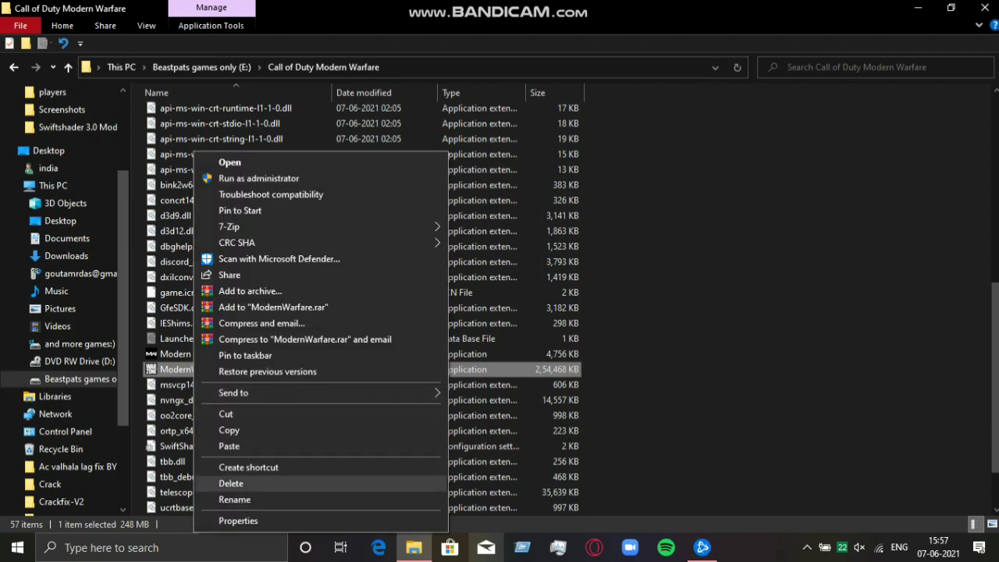
{"action": "left_click", "coordinate": [238, 521]}
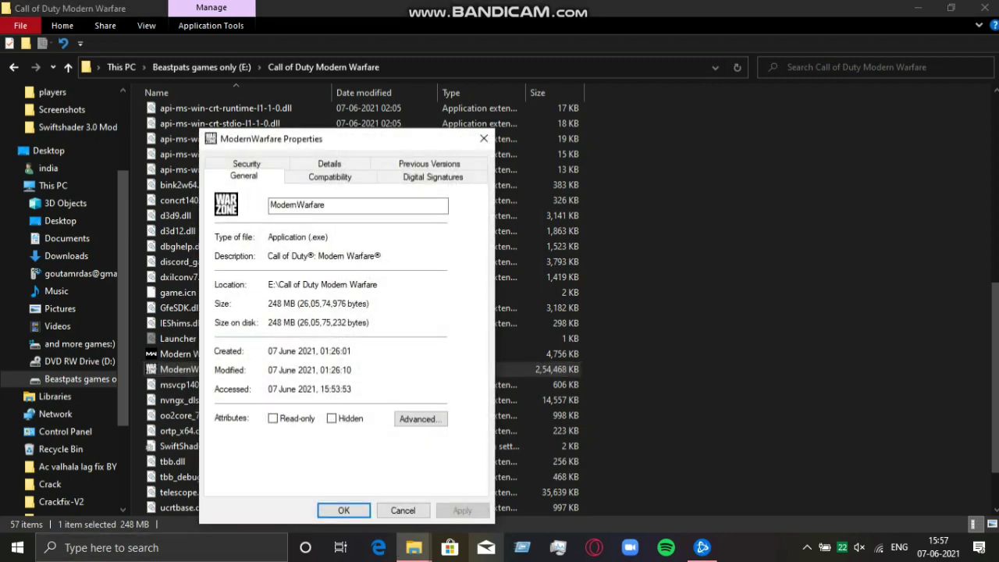
{"action": "left_click", "coordinate": [329, 176]}
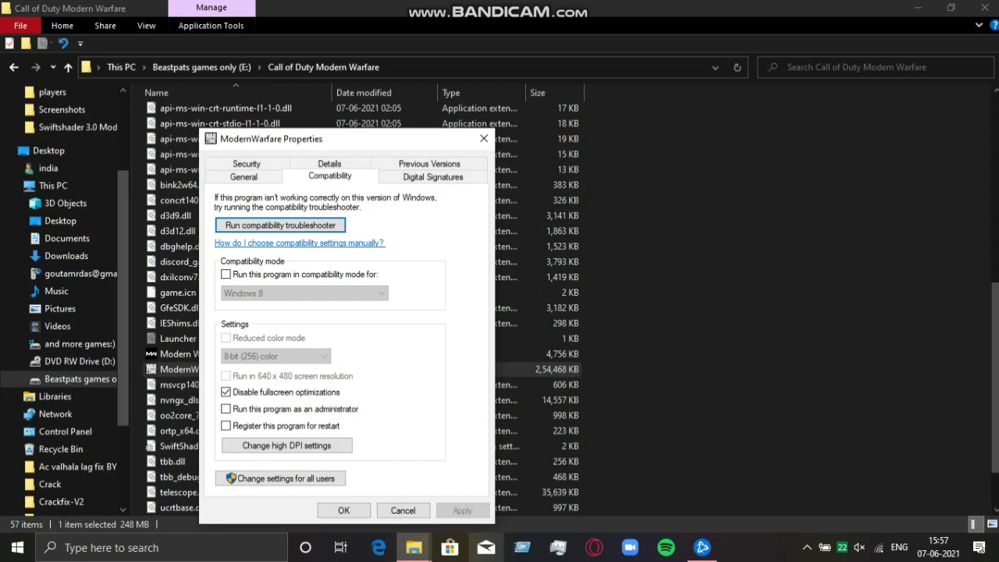
{"action": "left_click", "coordinate": [286, 445]}
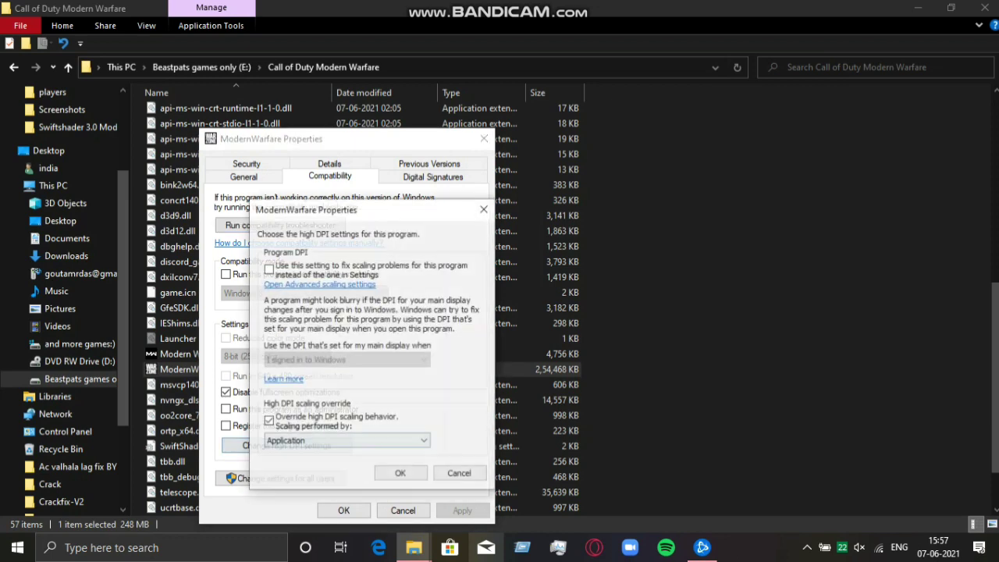
{"action": "left_click", "coordinate": [400, 474]}
{"action": "left_click", "coordinate": [401, 474]}
{"action": "left_click", "coordinate": [344, 511]}
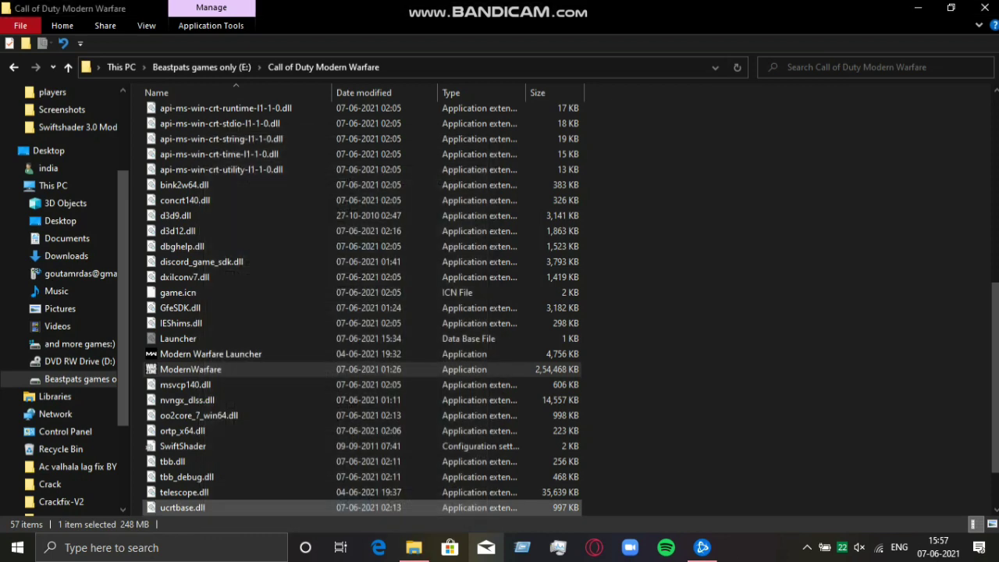
{"action": "left_click", "coordinate": [985, 7]}
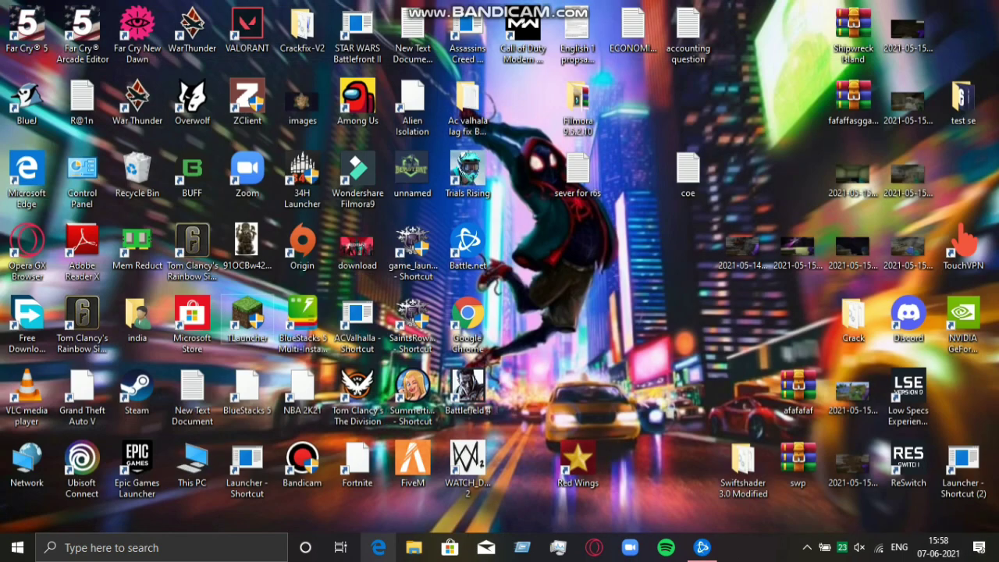
Open Windows Settings and check the Game Mode setting in the Gaming category.
{"action": "key", "text": "super+a"}
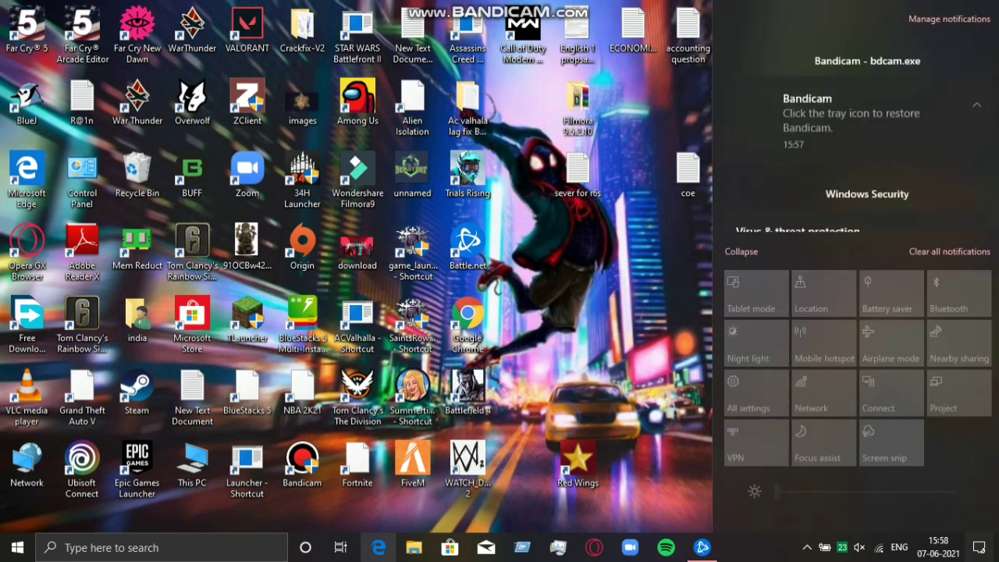
{"action": "left_click", "coordinate": [756, 393]}
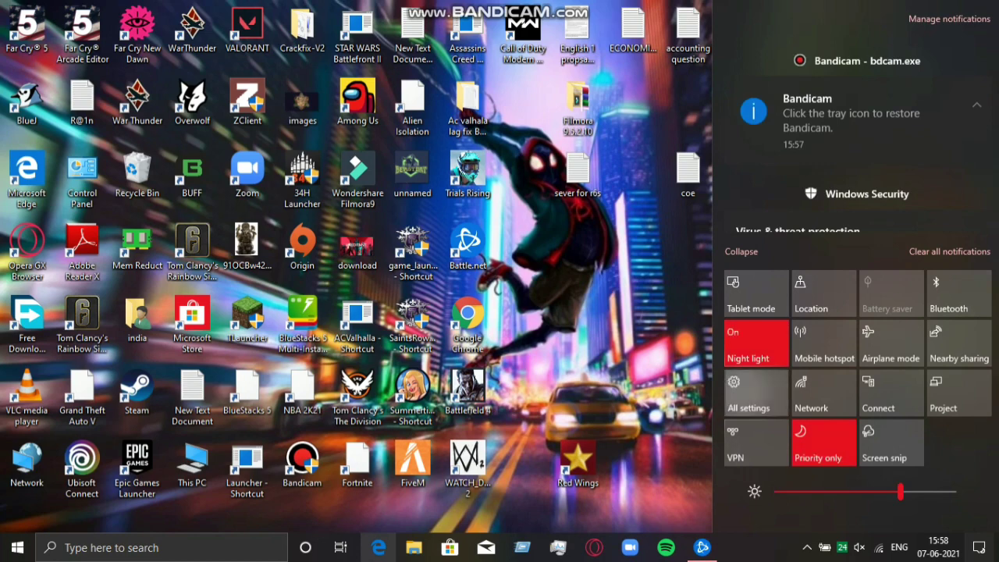
{"action": "key", "text": "super+i"}
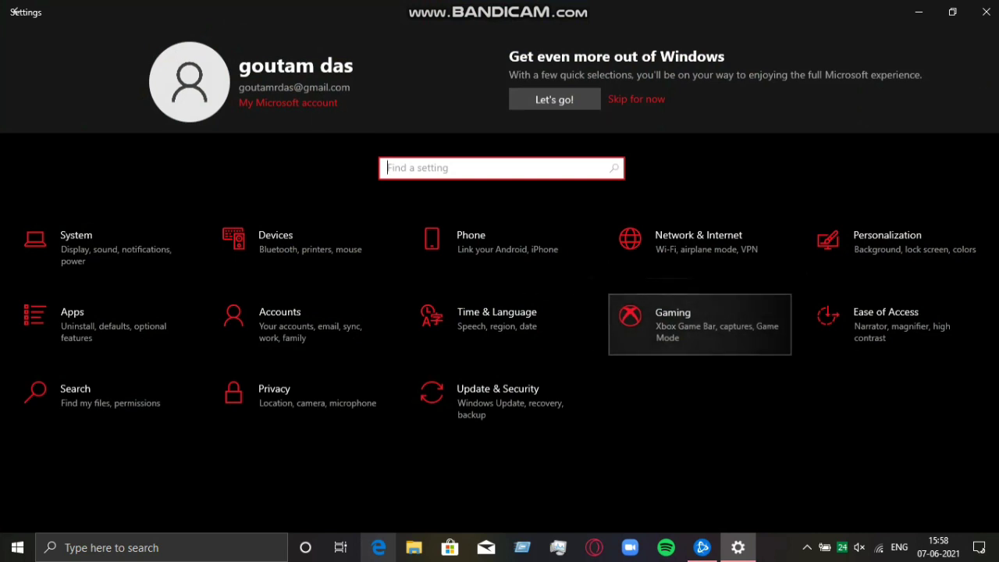
{"action": "left_click", "coordinate": [687, 324]}
{"action": "left_click", "coordinate": [62, 234]}
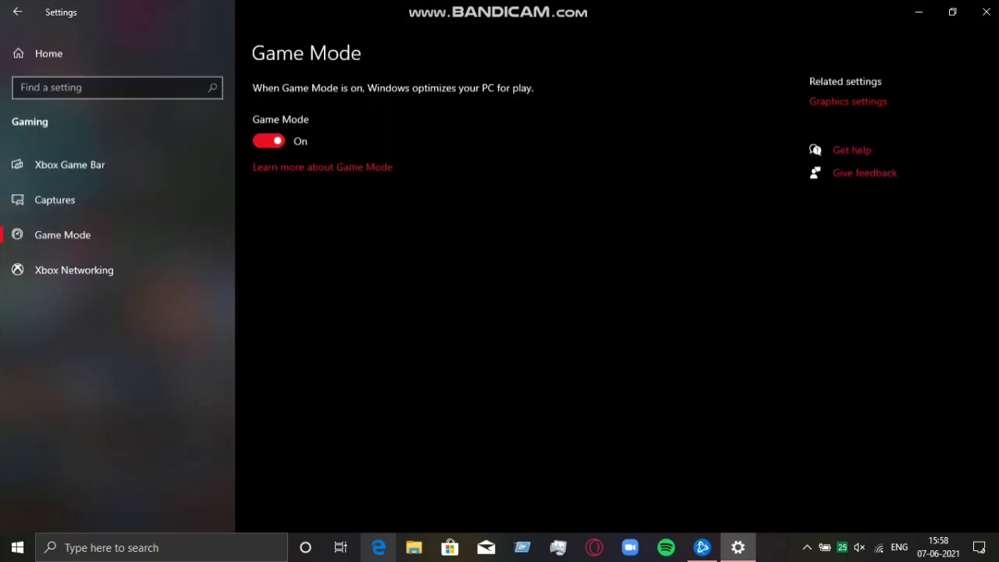
Add the ModernWarfare application from the Call of Duty Modern Warfare folder to the graphics performance preference list.
{"action": "left_click", "coordinate": [848, 101]}
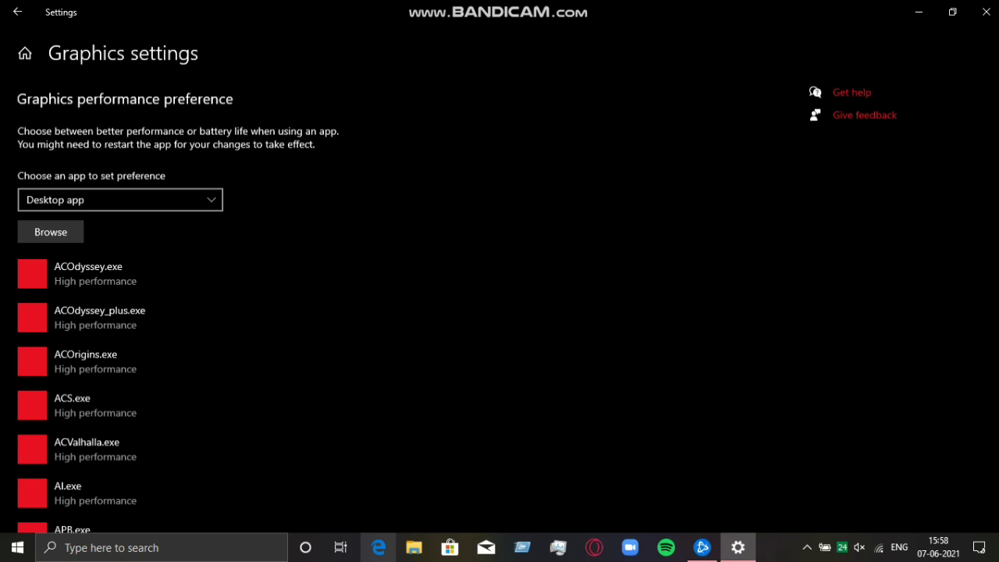
{"action": "left_click", "coordinate": [50, 232]}
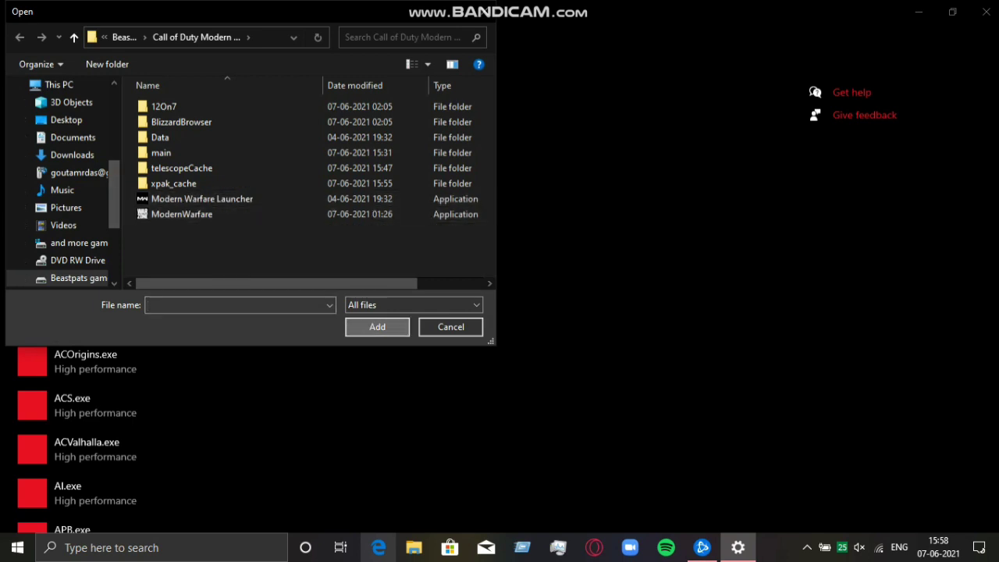
{"action": "left_click", "coordinate": [181, 214]}
{"action": "left_click", "coordinate": [377, 326]}
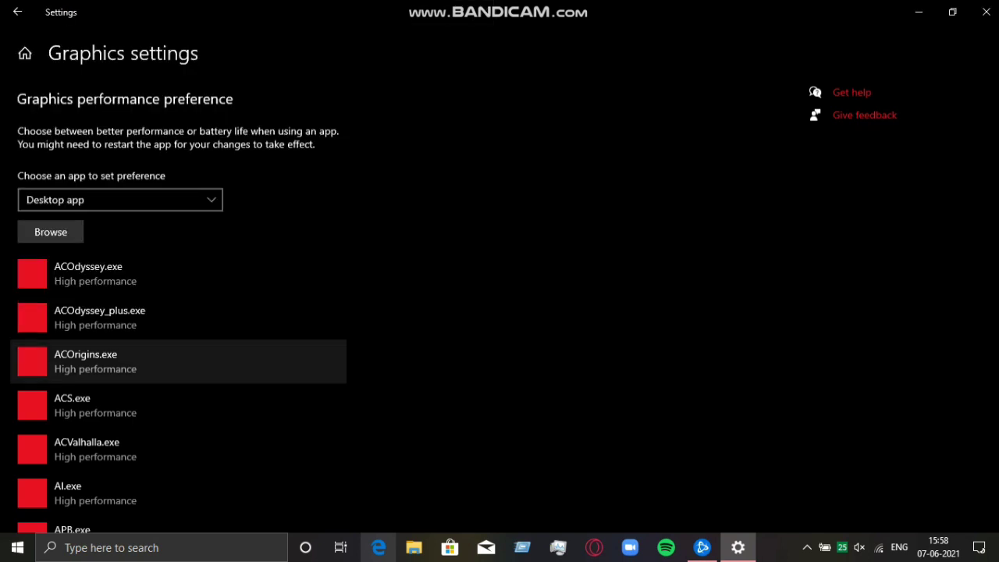
Save the High performance graphics preference for Call of Duty: Modern Warfare and close Settings.
{"action": "scroll", "coordinate": [178, 343], "scroll_direction": "down", "scroll_amount": 3}
{"action": "scroll", "coordinate": [178, 332], "scroll_direction": "down", "scroll_amount": 15}
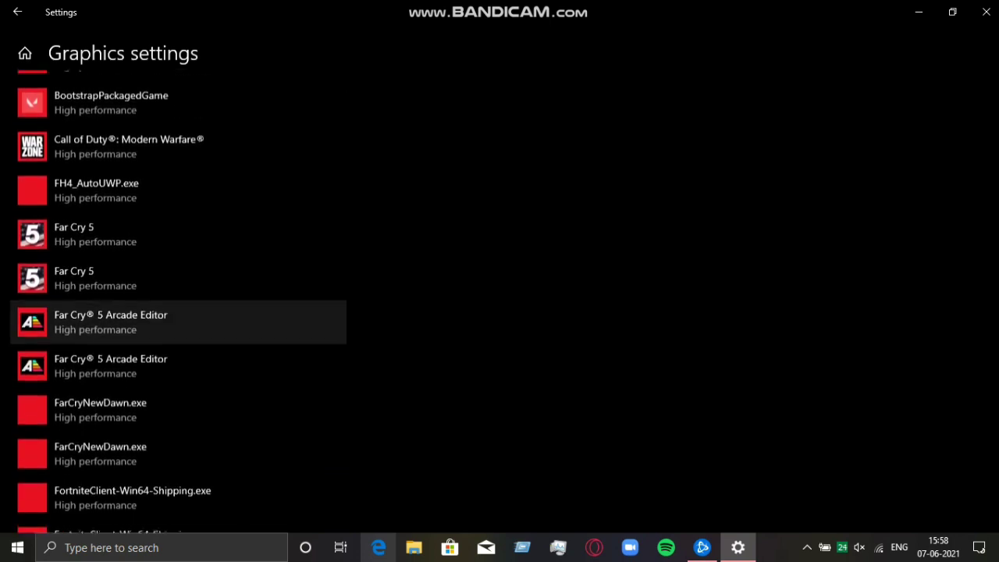
{"action": "left_click", "coordinate": [178, 134]}
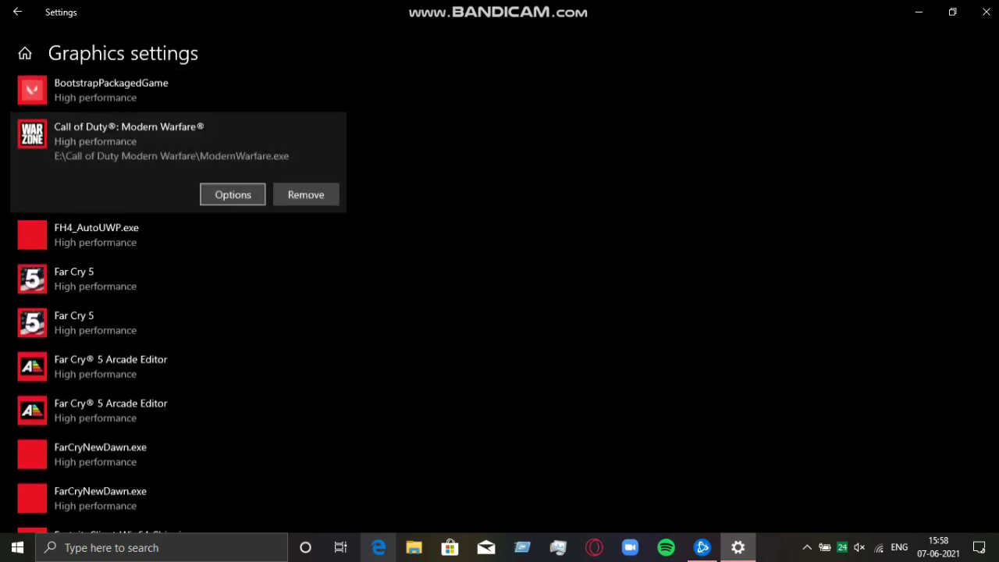
{"action": "scroll", "coordinate": [178, 312], "scroll_direction": "up", "scroll_amount": 3}
{"action": "scroll", "coordinate": [178, 305], "scroll_direction": "down", "scroll_amount": 1}
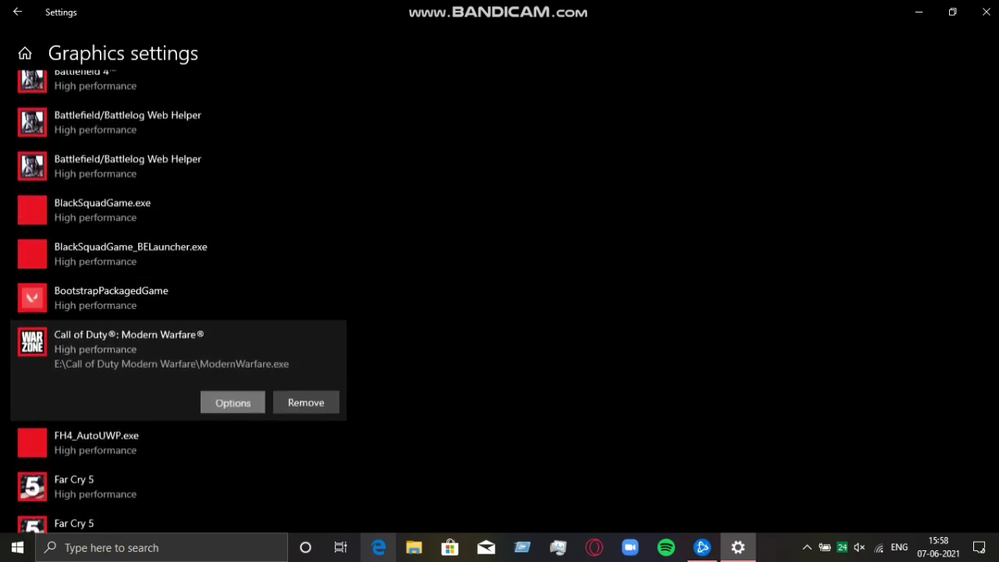
{"action": "left_click", "coordinate": [232, 402]}
{"action": "left_click", "coordinate": [435, 352]}
{"action": "scroll", "coordinate": [178, 234], "scroll_direction": "up", "scroll_amount": 3}
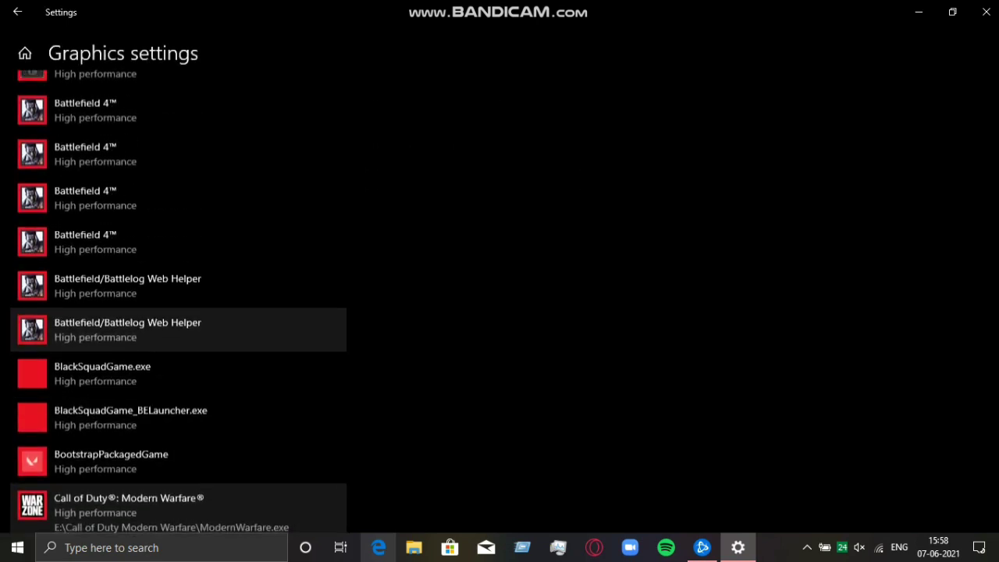
{"action": "left_click", "coordinate": [985, 11]}
{"action": "left_click", "coordinate": [987, 12]}
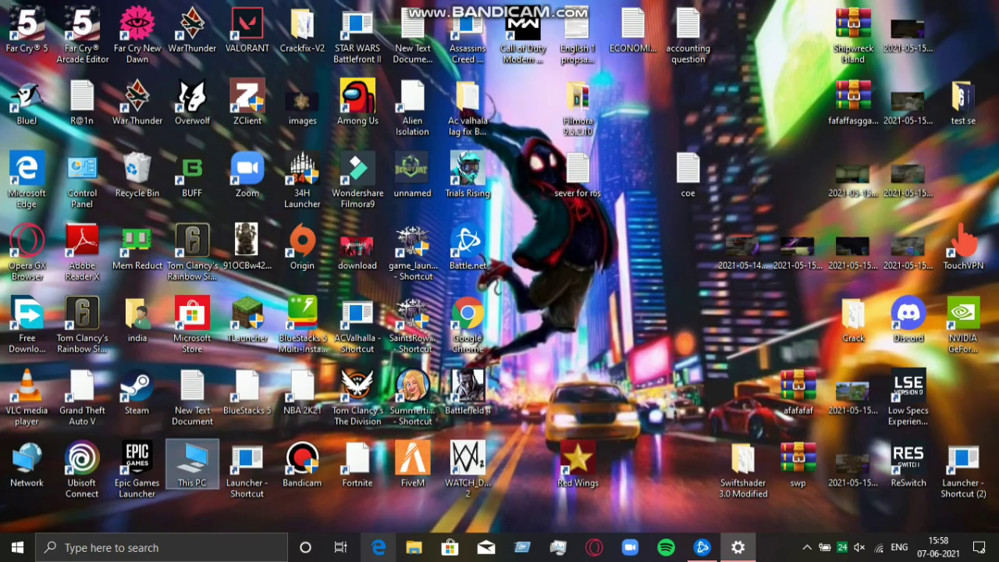
{"action": "left_click", "coordinate": [807, 547]}
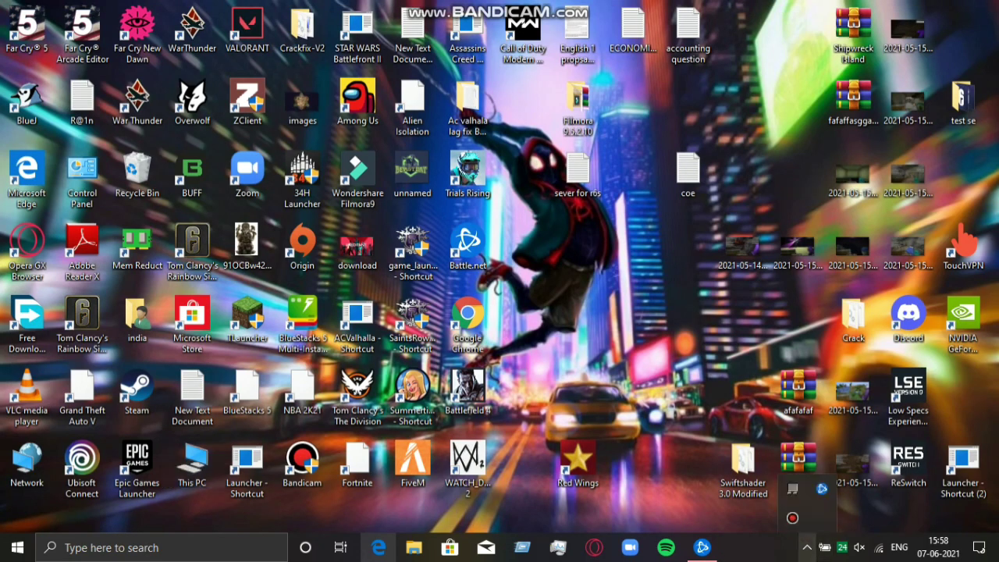
{"action": "left_click", "coordinate": [793, 518]}
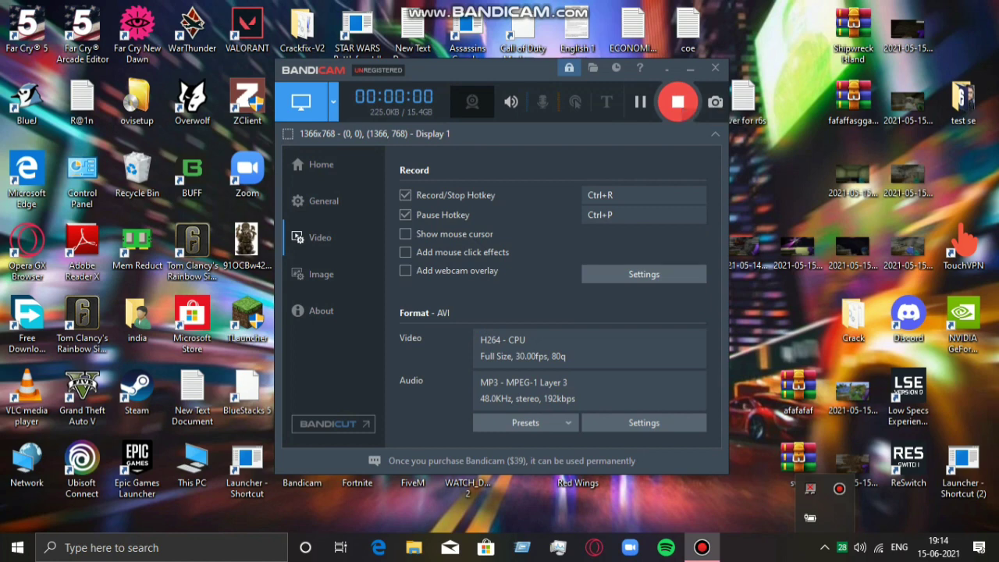
{"action": "left_click", "coordinate": [666, 69]}
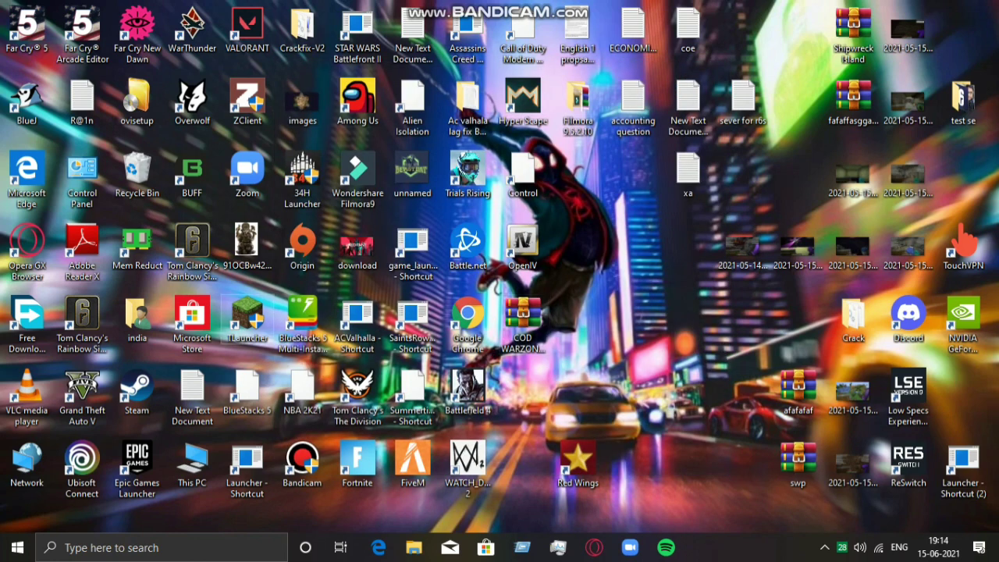
Move the COD WARZONE LAG FIX FOLDER archive to a free desktop spot and extract it there with the archive password.
{"action": "left_click_drag", "start_coordinate": [521, 314], "coordinate": [581, 185]}
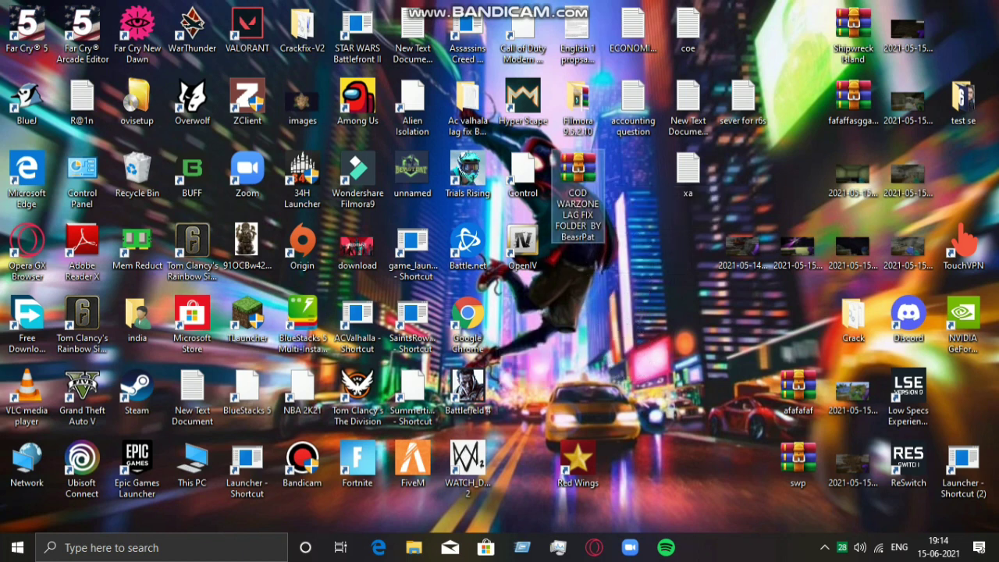
{"action": "right_click", "coordinate": [585, 175]}
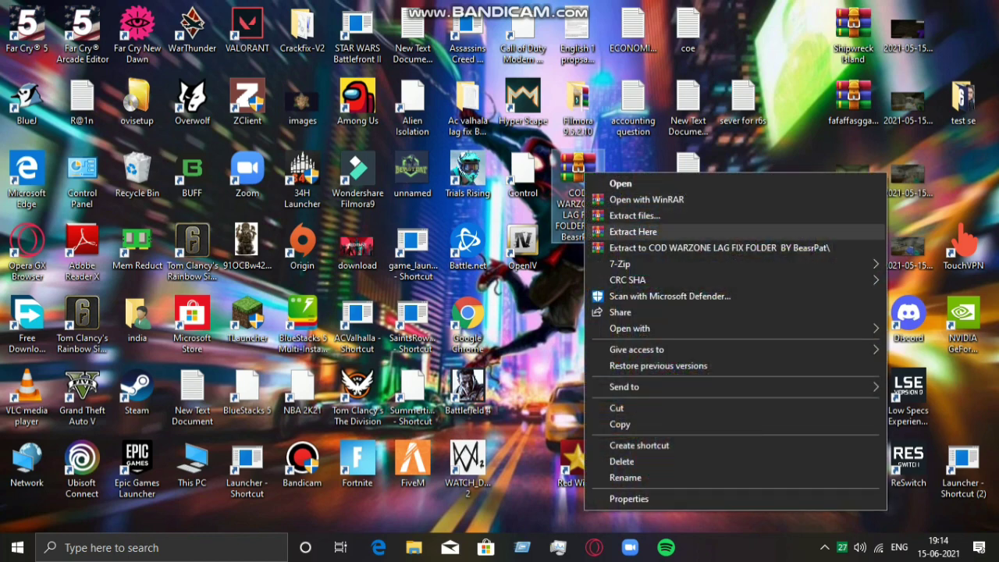
{"action": "left_click", "coordinate": [633, 232]}
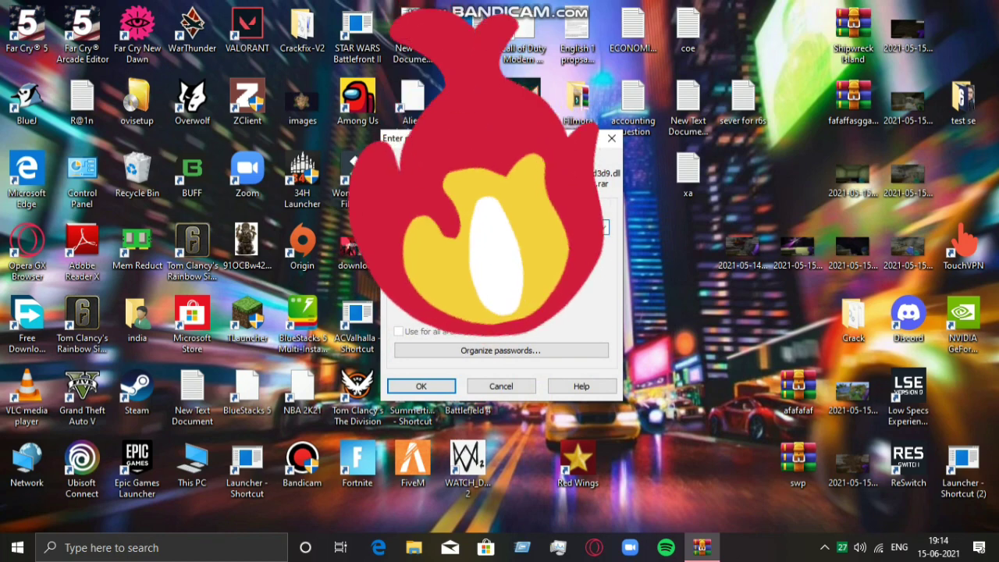
{"action": "key", "text": "Return"}
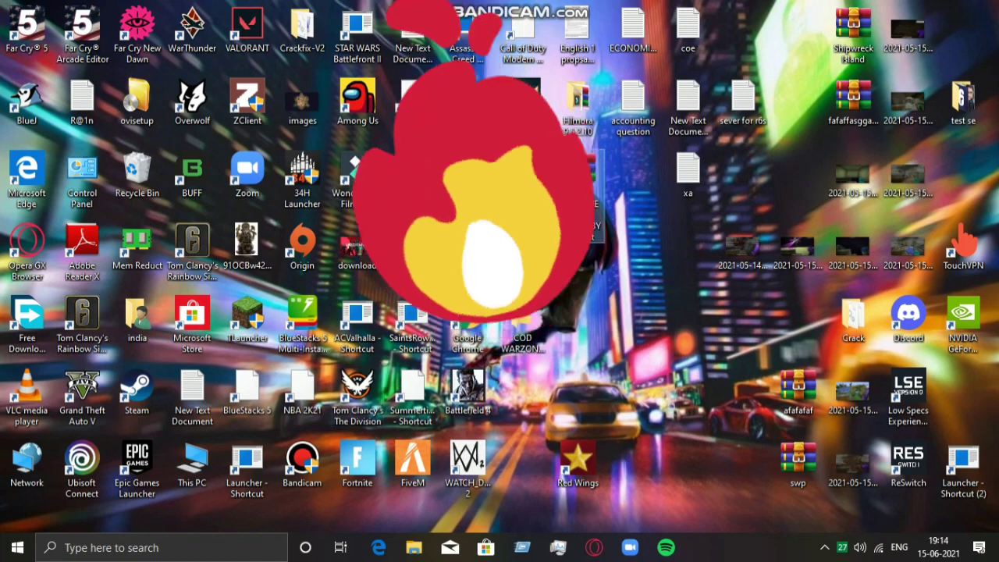
Move the extracted COD WARZONE LAG FIX FOLDER to a free desktop spot and open its Paste in Game Folder subfolder.
{"action": "left_click_drag", "start_coordinate": [529, 312], "coordinate": [693, 246]}
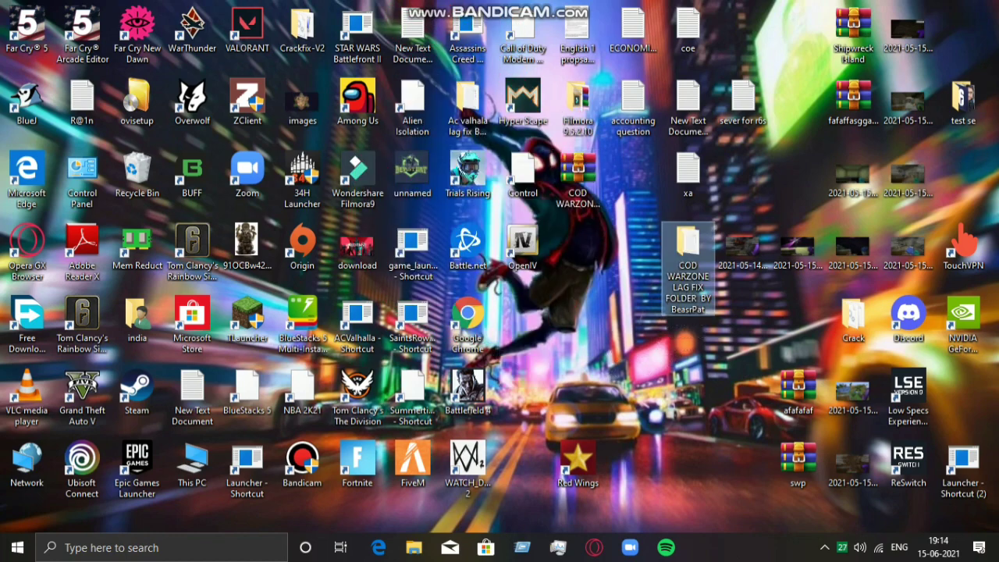
{"action": "double_click", "coordinate": [687, 244]}
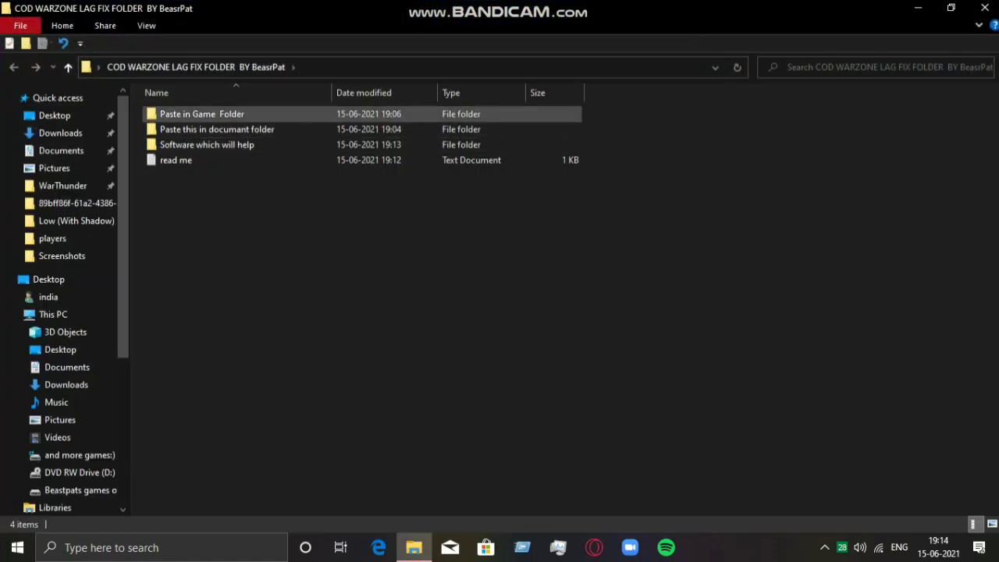
{"action": "left_click", "coordinate": [202, 114]}
{"action": "double_click", "coordinate": [202, 114]}
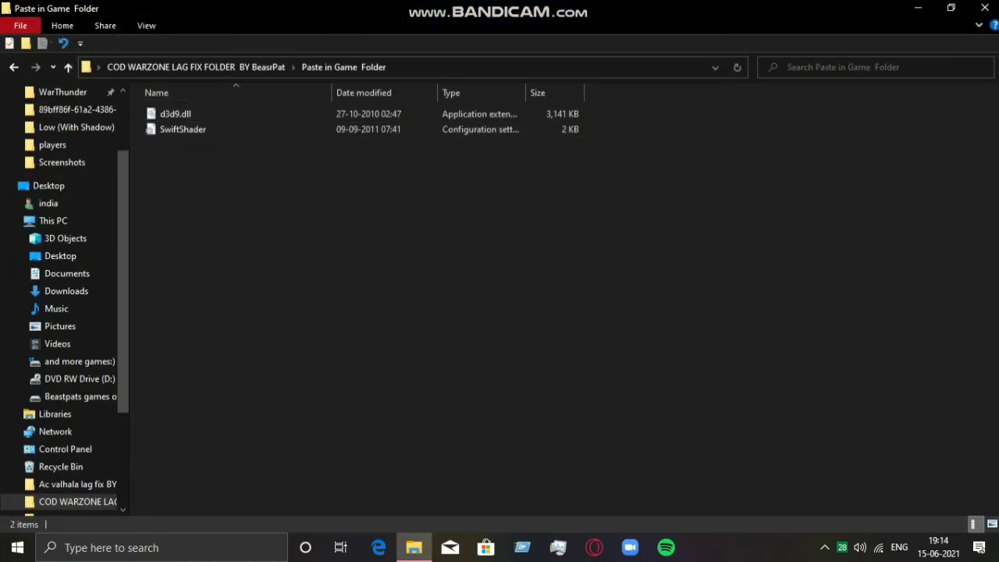
Copy d3d9.dll and SwiftShader into the Call of Duty Modern Warfare folder on drive E:.
{"action": "left_click_drag", "start_coordinate": [283, 165], "coordinate": [275, 110]}
{"action": "right_click", "coordinate": [276, 110]}
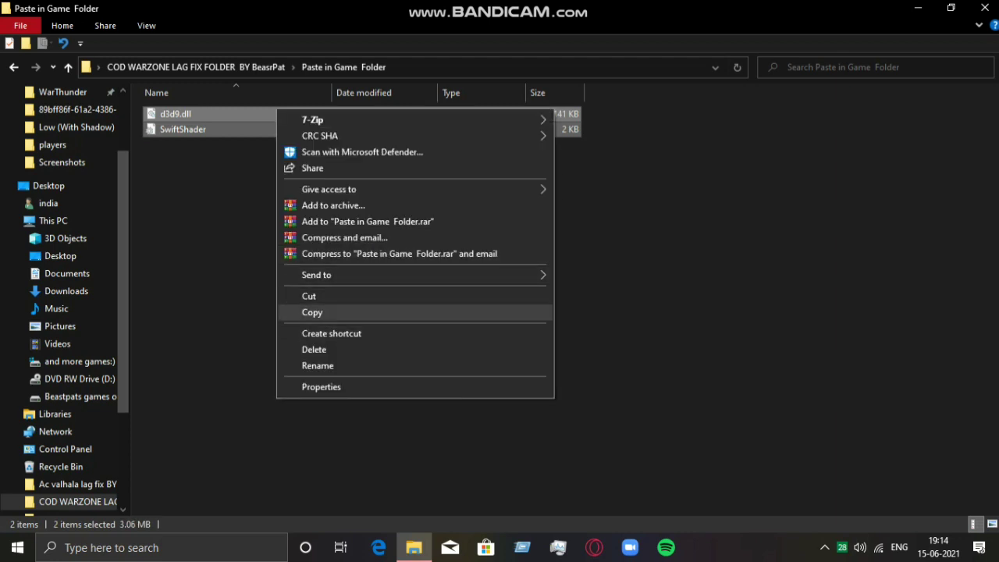
{"action": "left_click", "coordinate": [312, 314]}
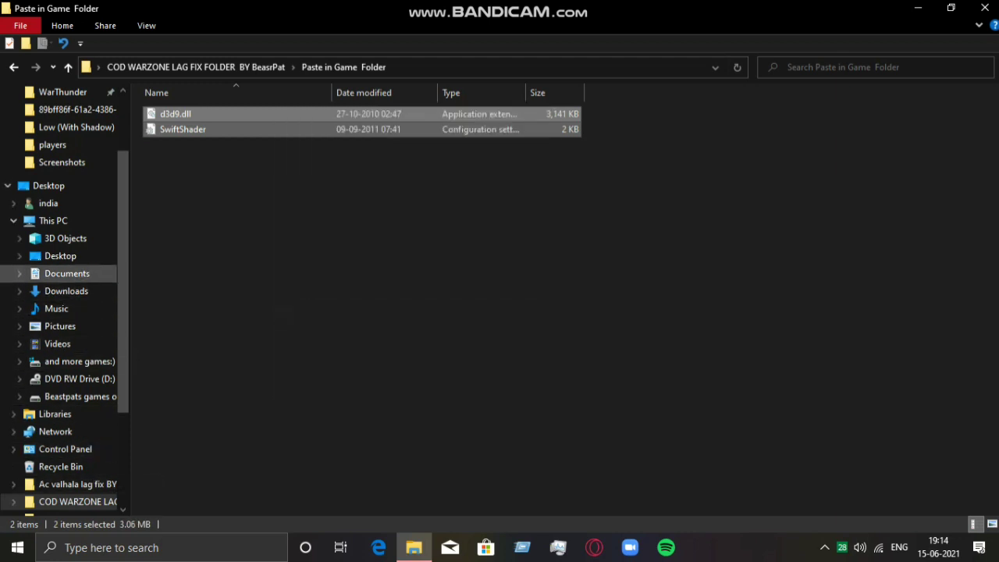
{"action": "left_click", "coordinate": [70, 397]}
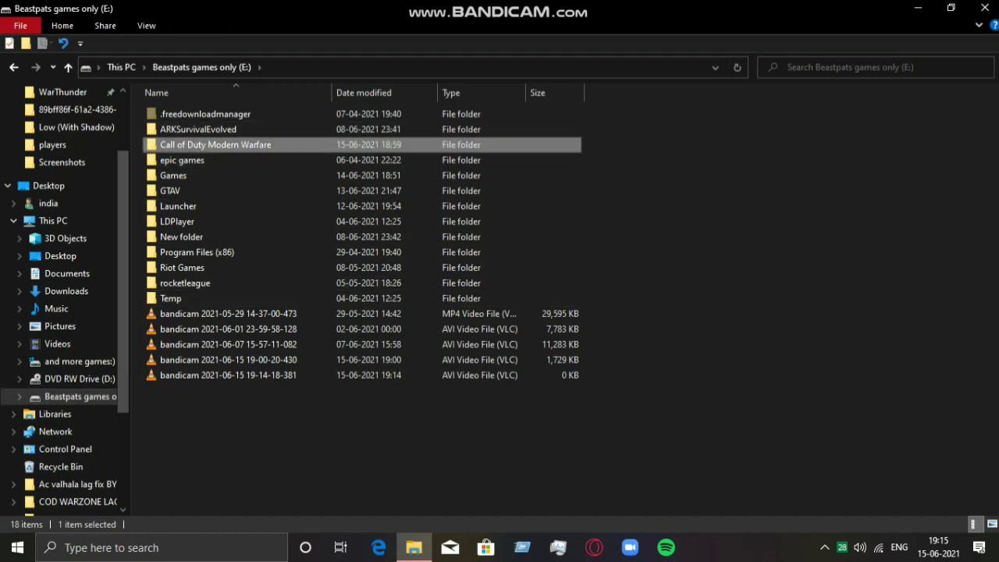
{"action": "right_click", "coordinate": [233, 144]}
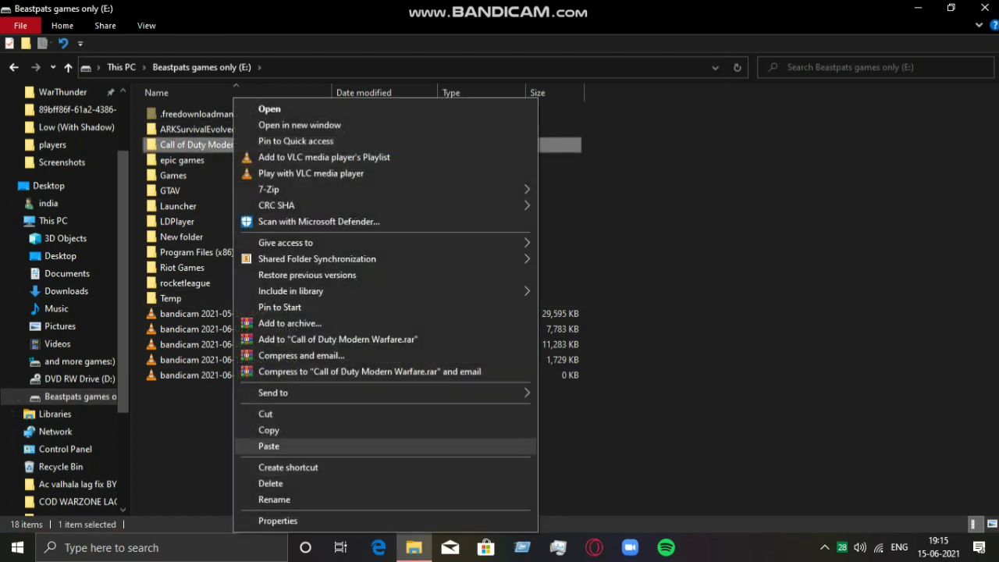
{"action": "left_click", "coordinate": [269, 446]}
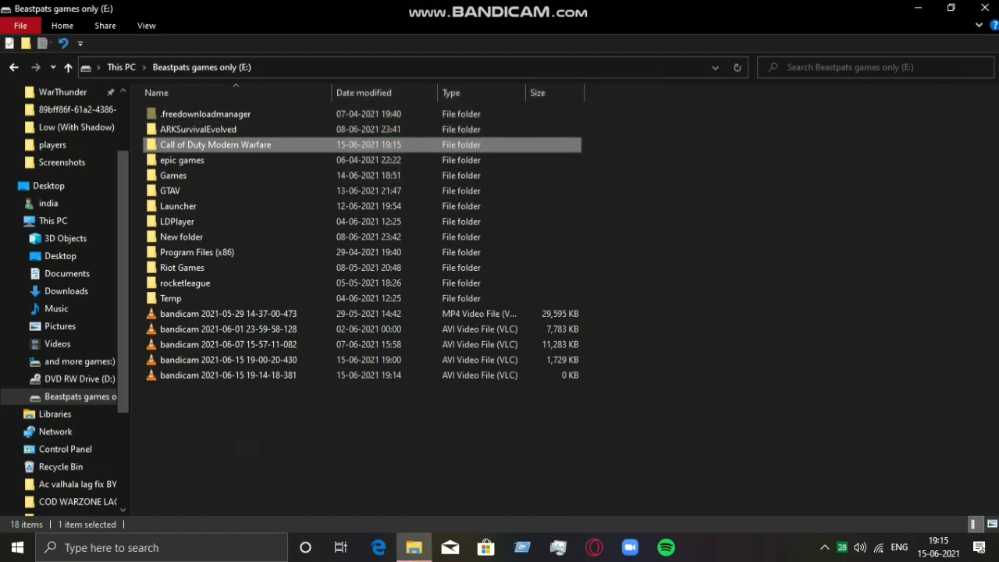
Close the drive E: window and open the Paste this in documant folder subfolder inside the desktop's COD WARZONE LAG FIX FOLDER.
{"action": "left_click", "coordinate": [986, 7]}
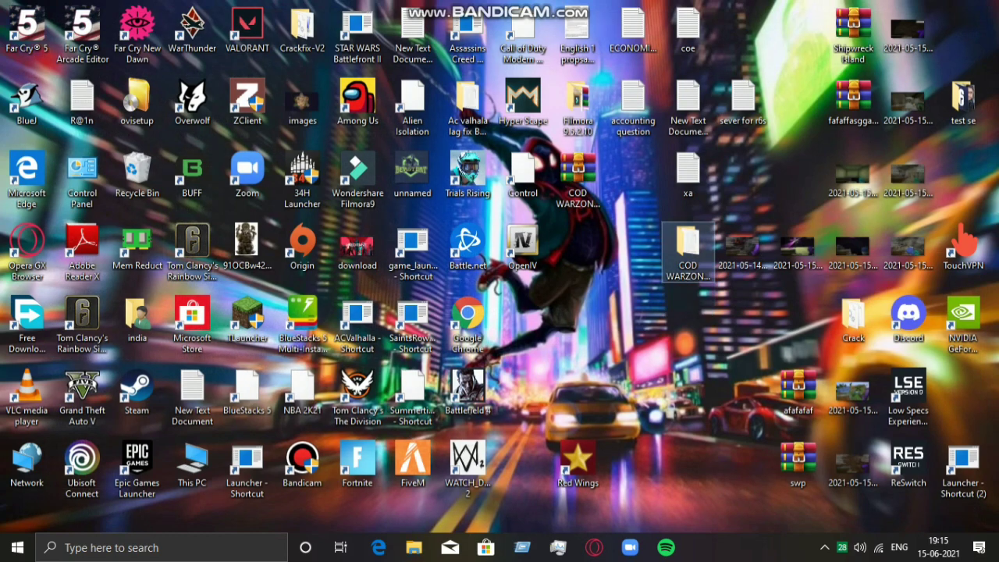
{"action": "double_click", "coordinate": [688, 251]}
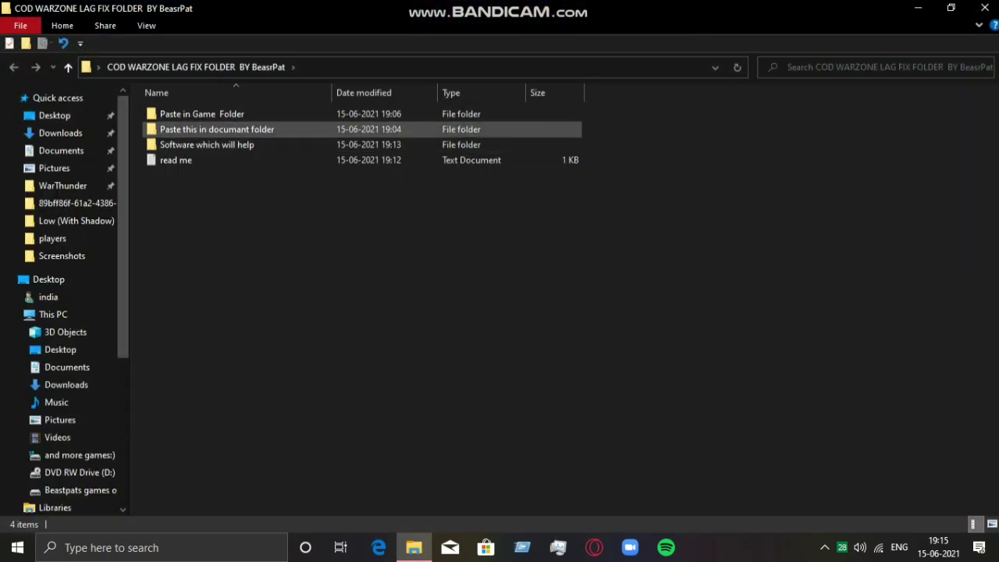
{"action": "double_click", "coordinate": [217, 129]}
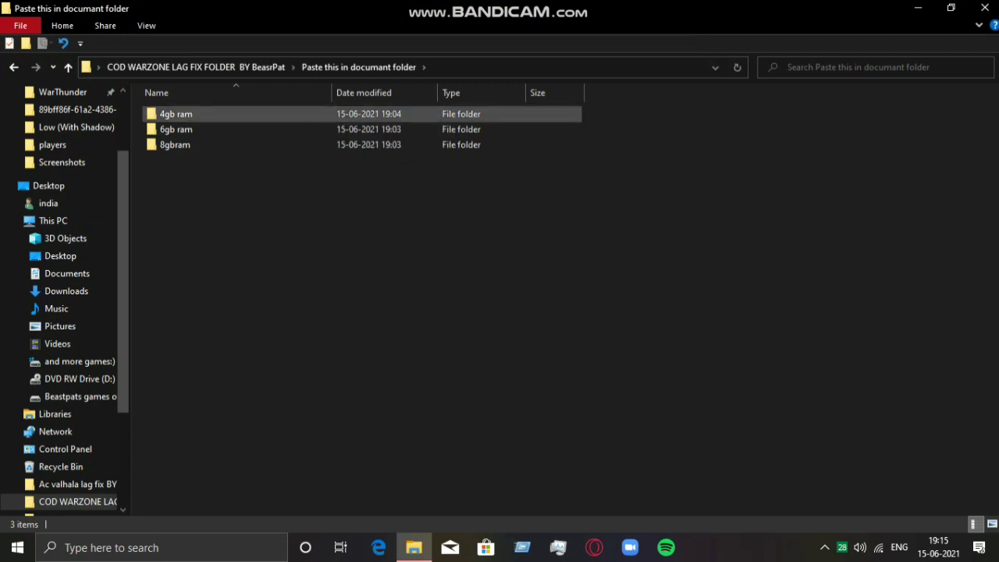
Examine the configuration files in the 4gb ram, 6gb ram and 8gbram folders, returning to the parent folder after each.
{"action": "double_click", "coordinate": [234, 114]}
{"action": "left_click_drag", "start_coordinate": [286, 255], "coordinate": [287, 109]}
{"action": "left_click", "coordinate": [359, 68]}
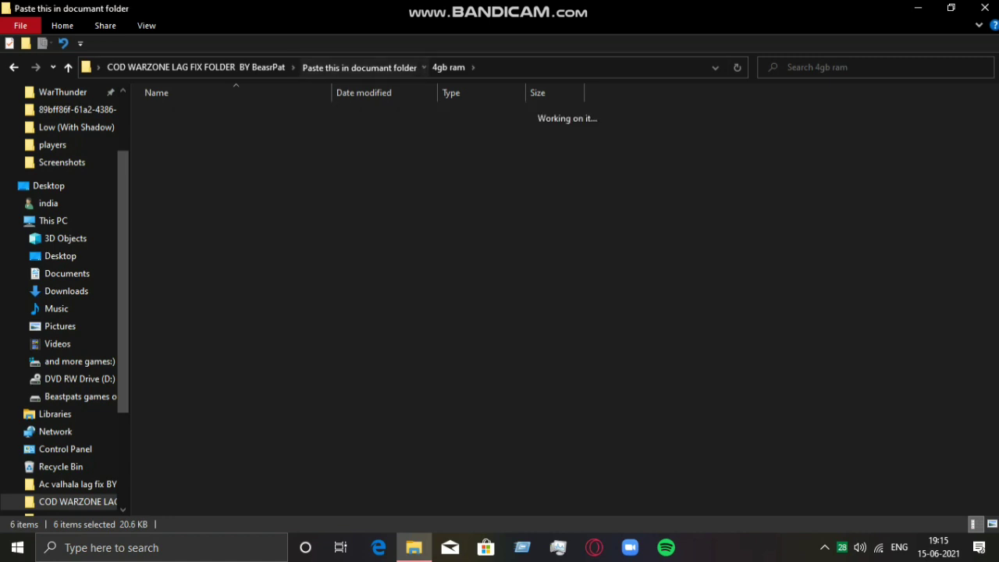
{"action": "double_click", "coordinate": [234, 128]}
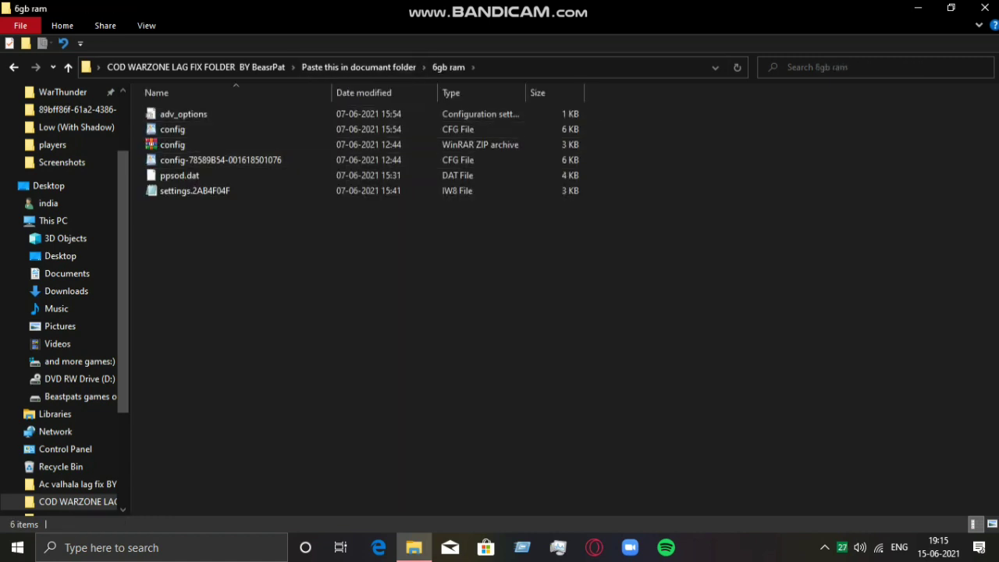
{"action": "left_click_drag", "start_coordinate": [237, 234], "coordinate": [258, 123]}
{"action": "left_click", "coordinate": [359, 67]}
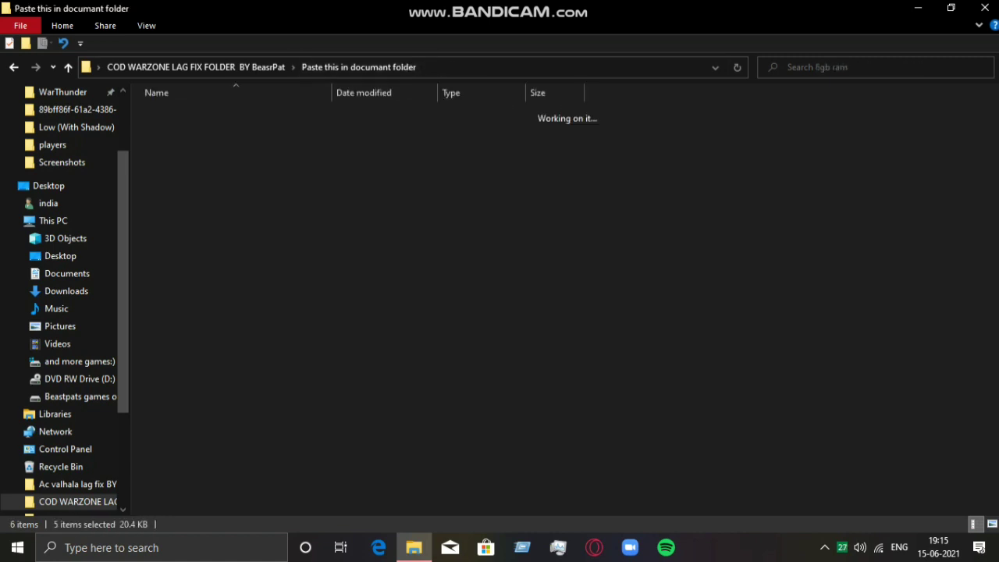
{"action": "double_click", "coordinate": [175, 144]}
{"action": "left_click_drag", "start_coordinate": [287, 242], "coordinate": [343, 98]}
{"action": "left_click", "coordinate": [359, 67]}
Rename the 4gb ram folder as 4gb ram(more recomened).
{"action": "left_click", "coordinate": [176, 114]}
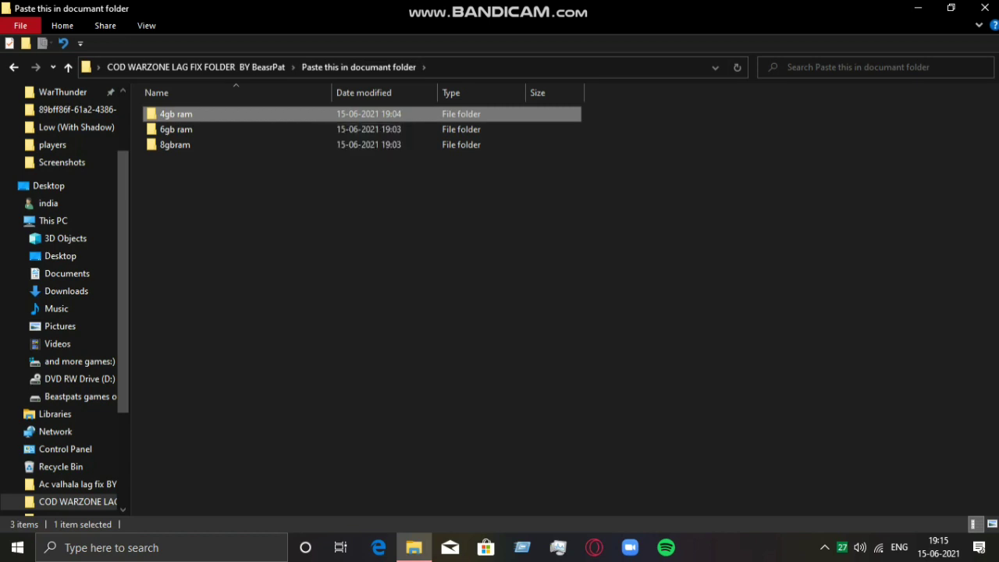
{"action": "left_click", "coordinate": [193, 114]}
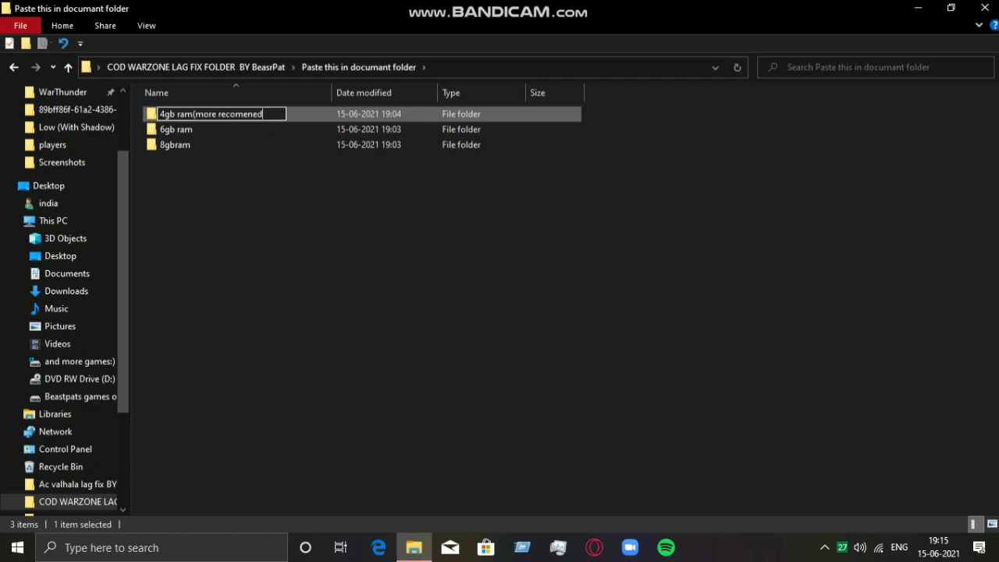
{"action": "key", "text": "Return"}
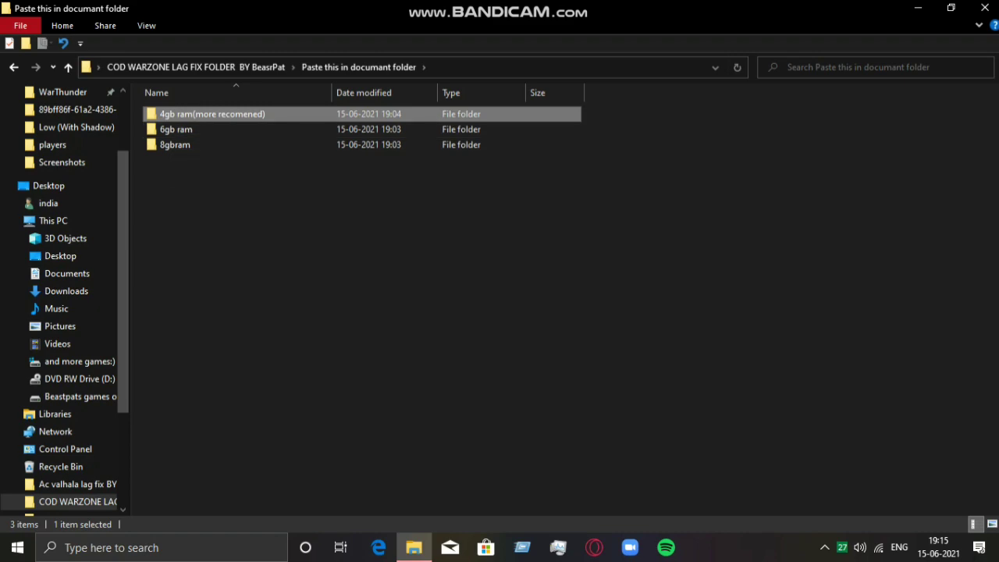
Copy all six files inside the 4gb ram(more recomened) folder to the clipboard.
{"action": "left_click", "coordinate": [918, 8]}
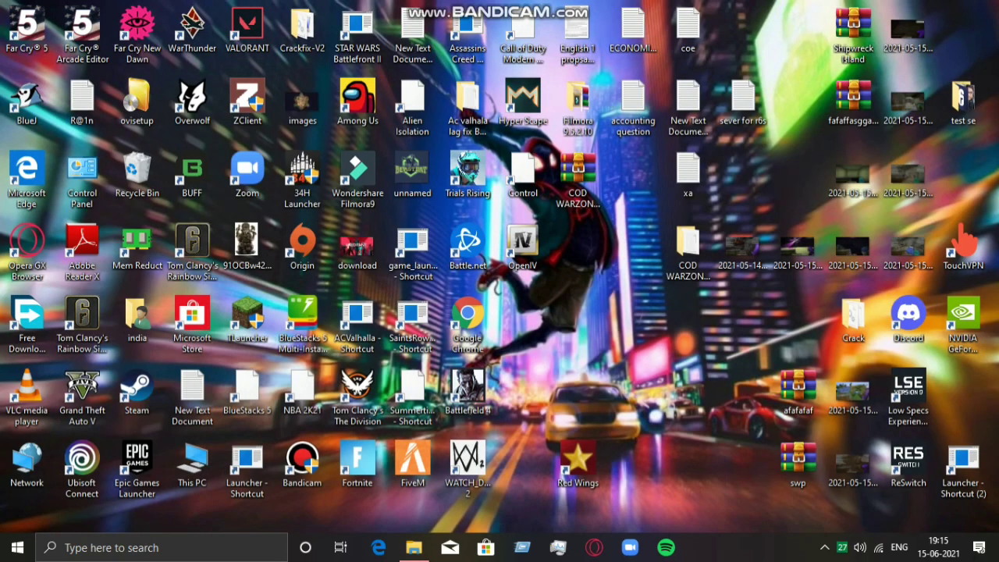
{"action": "left_click", "coordinate": [414, 547]}
{"action": "double_click", "coordinate": [227, 114]}
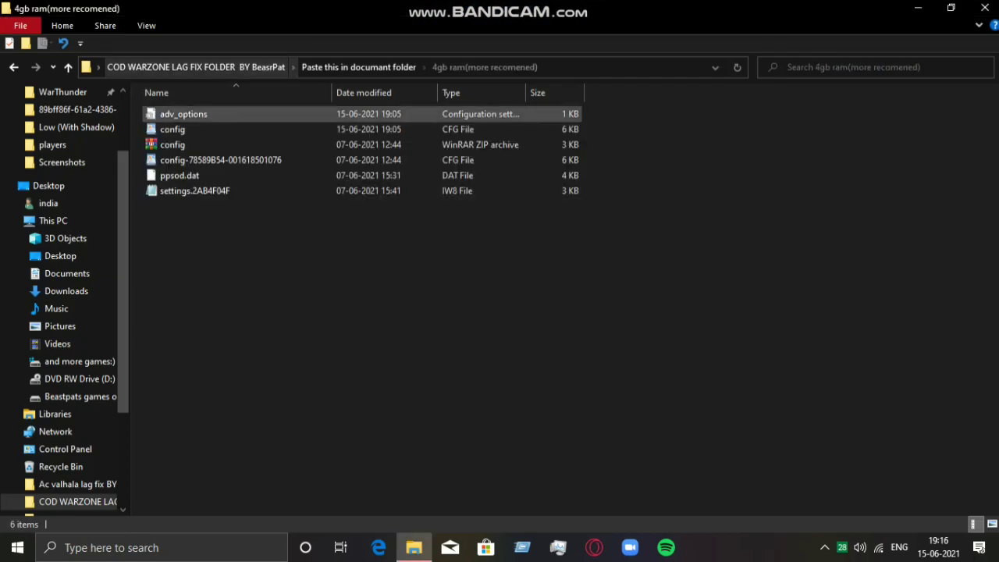
{"action": "left_click_drag", "start_coordinate": [242, 269], "coordinate": [239, 109]}
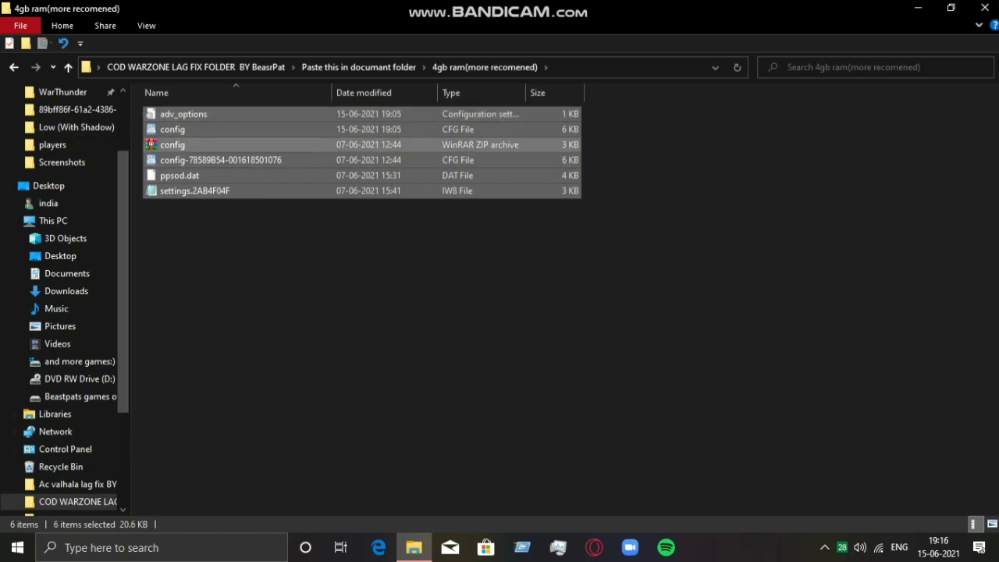
{"action": "right_click", "coordinate": [222, 151]}
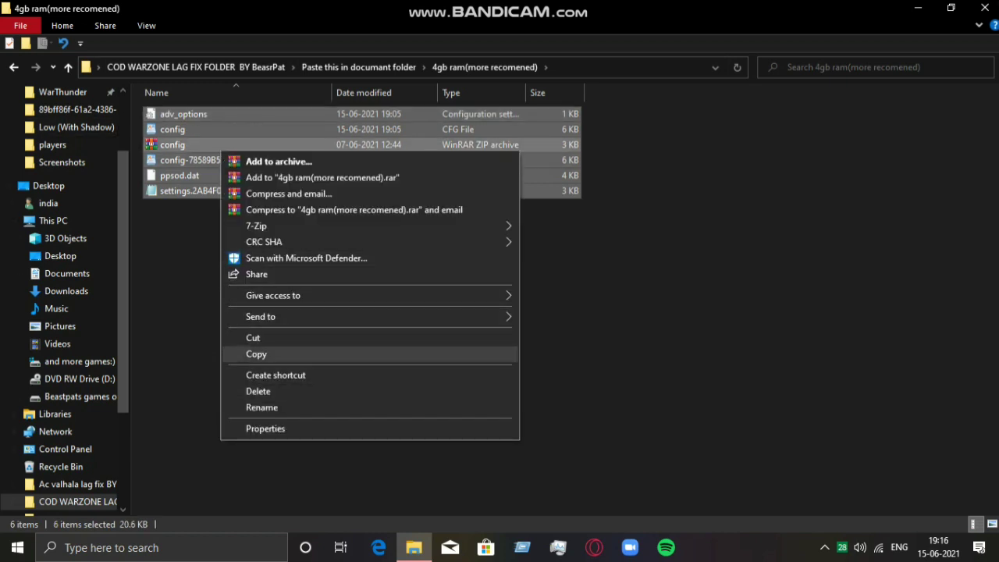
{"action": "left_click", "coordinate": [257, 353]}
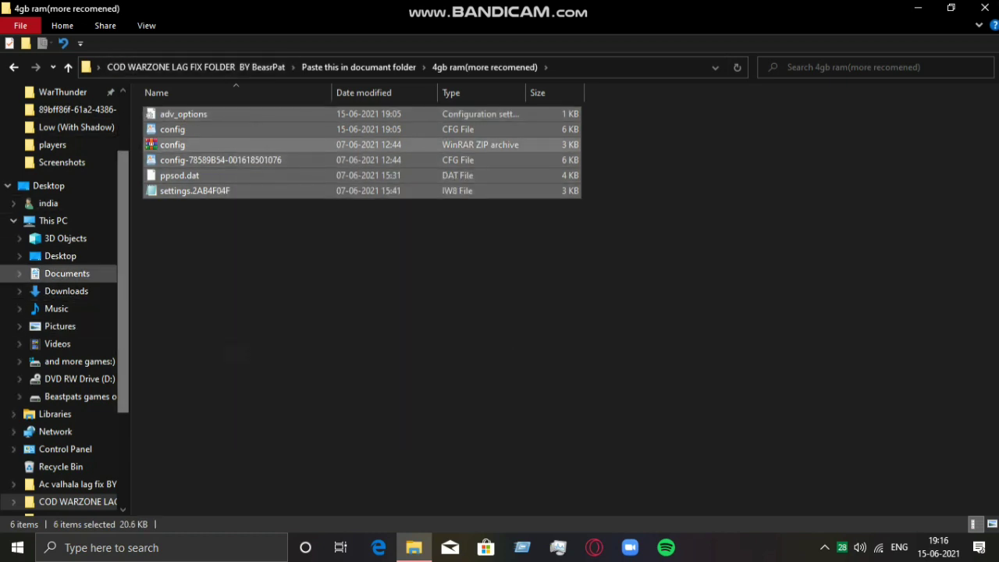
Paste the copied files into the players folder of Call of Duty Modern Warfare in Documents, replacing the existing ones, and close the window.
{"action": "left_click", "coordinate": [68, 273]}
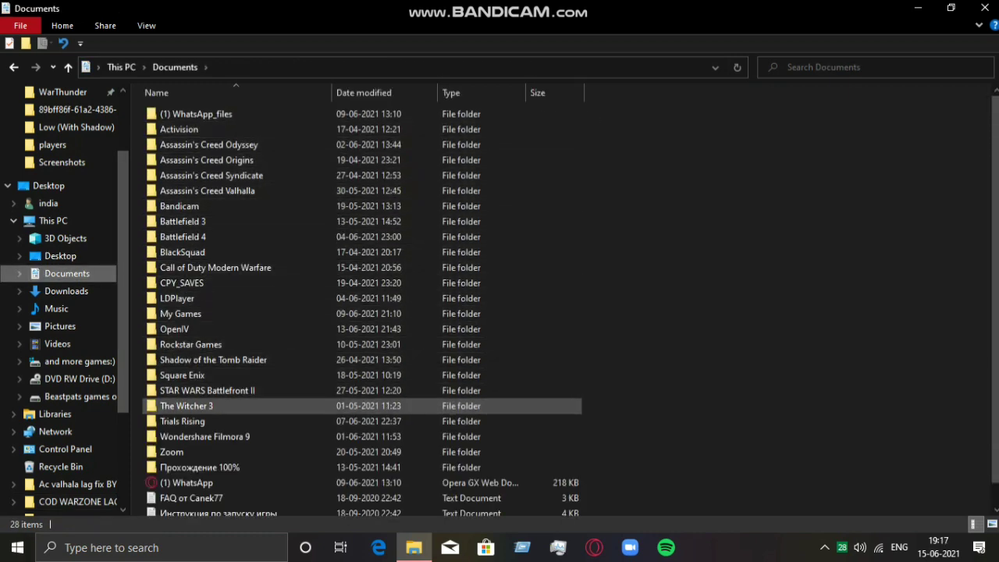
{"action": "left_click", "coordinate": [215, 267]}
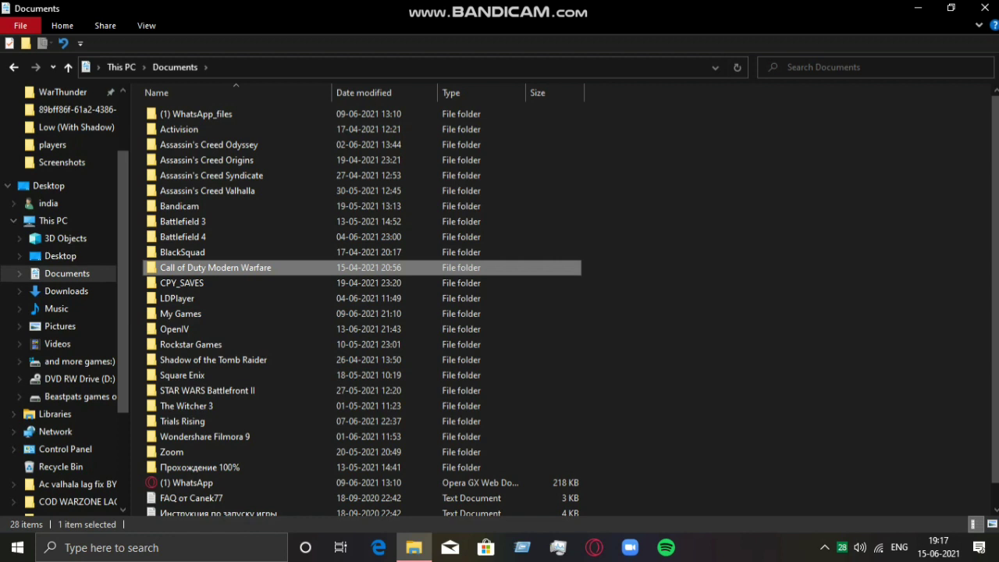
{"action": "double_click", "coordinate": [215, 267]}
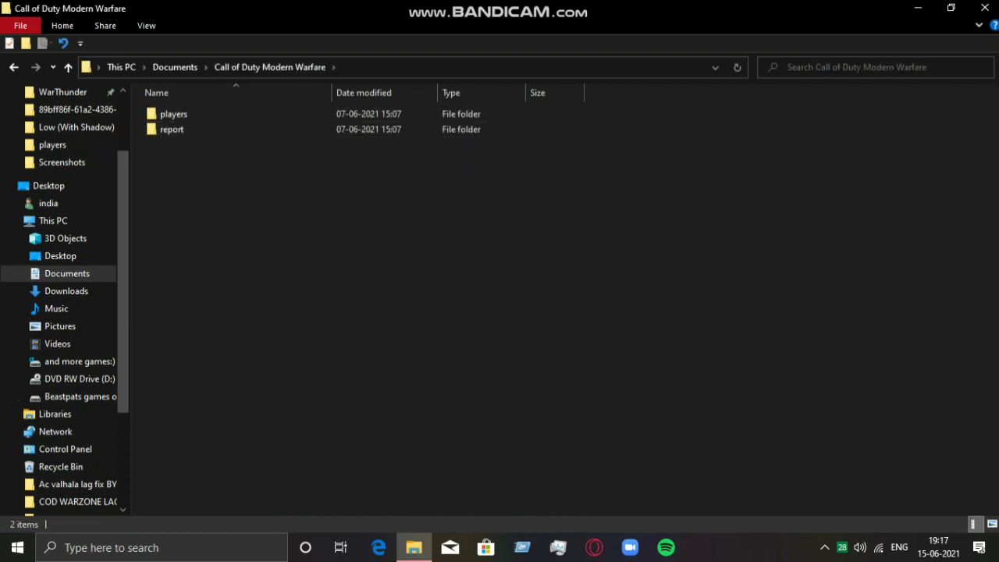
{"action": "double_click", "coordinate": [174, 114]}
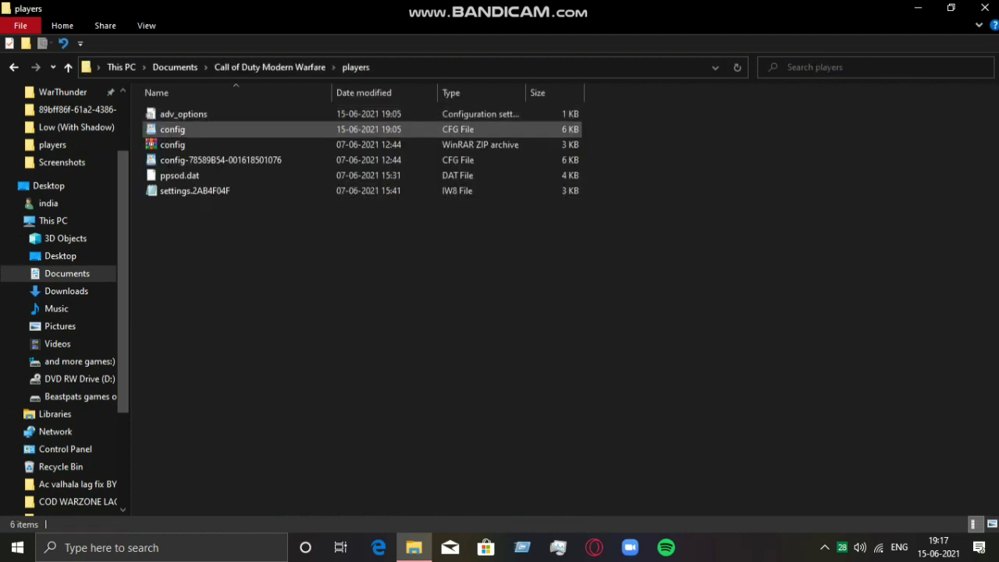
{"action": "right_click", "coordinate": [218, 280]}
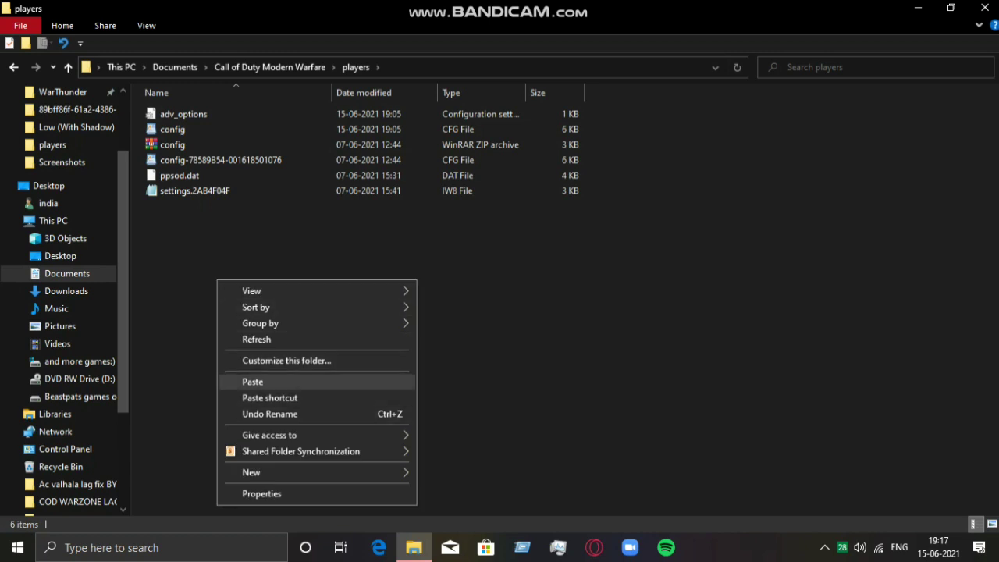
{"action": "left_click", "coordinate": [253, 382]}
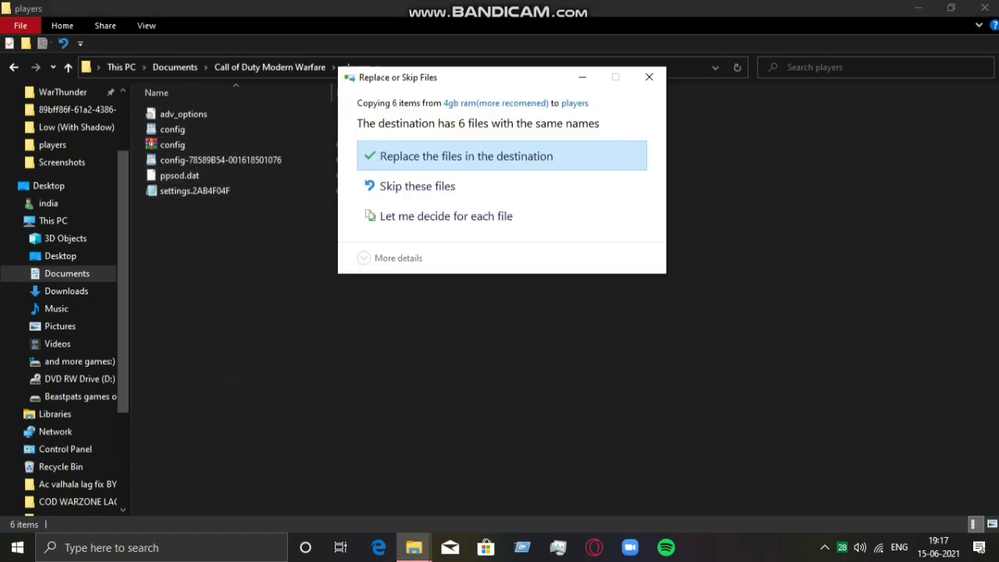
{"action": "left_click", "coordinate": [467, 156]}
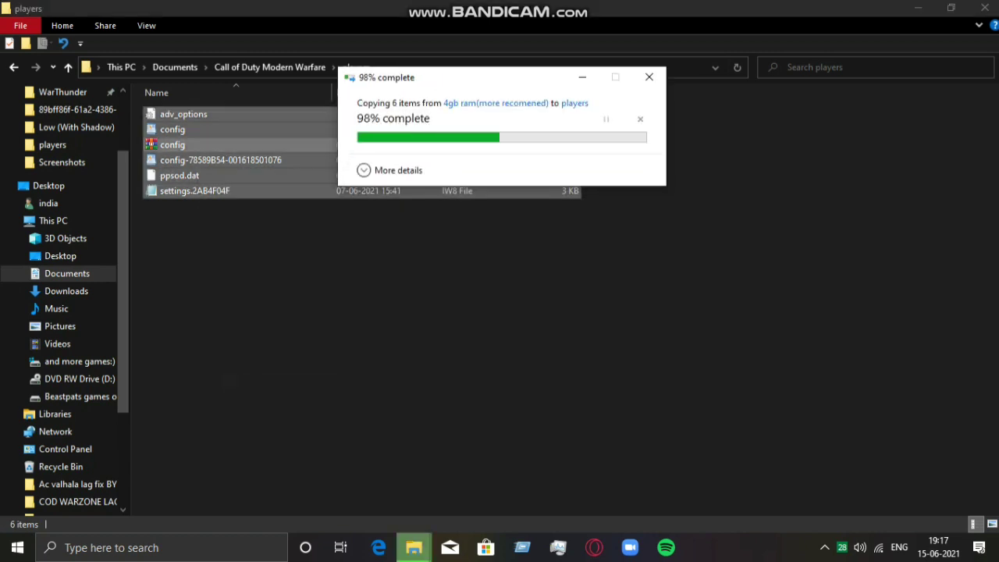
{"action": "left_click", "coordinate": [985, 8]}
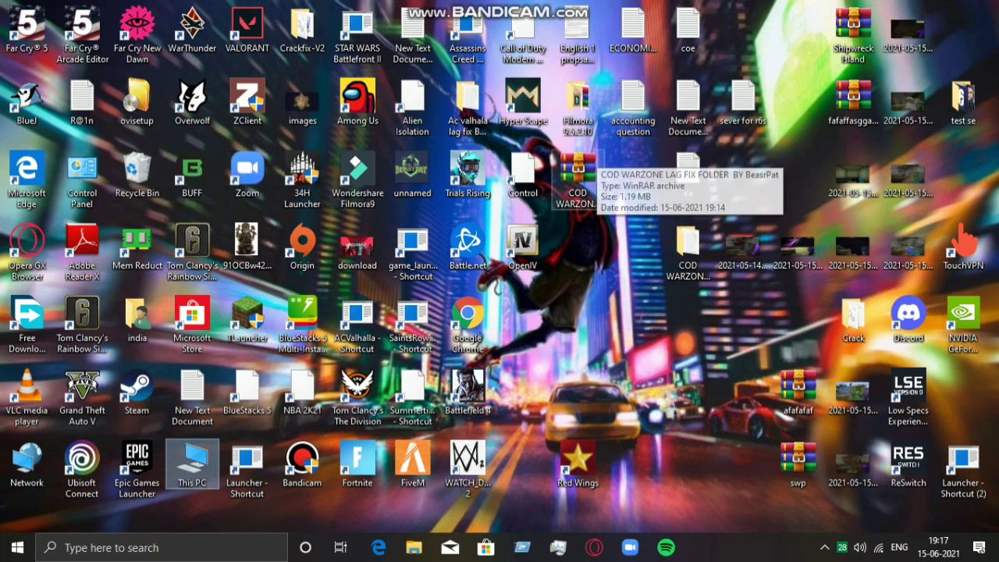
{"action": "left_click", "coordinate": [825, 548]}
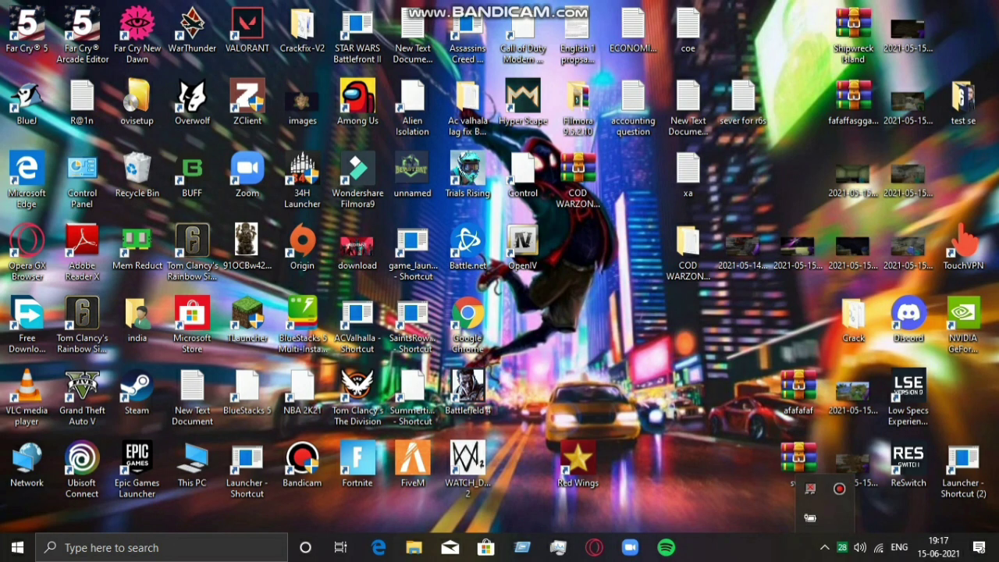
{"action": "left_click", "coordinate": [839, 489]}
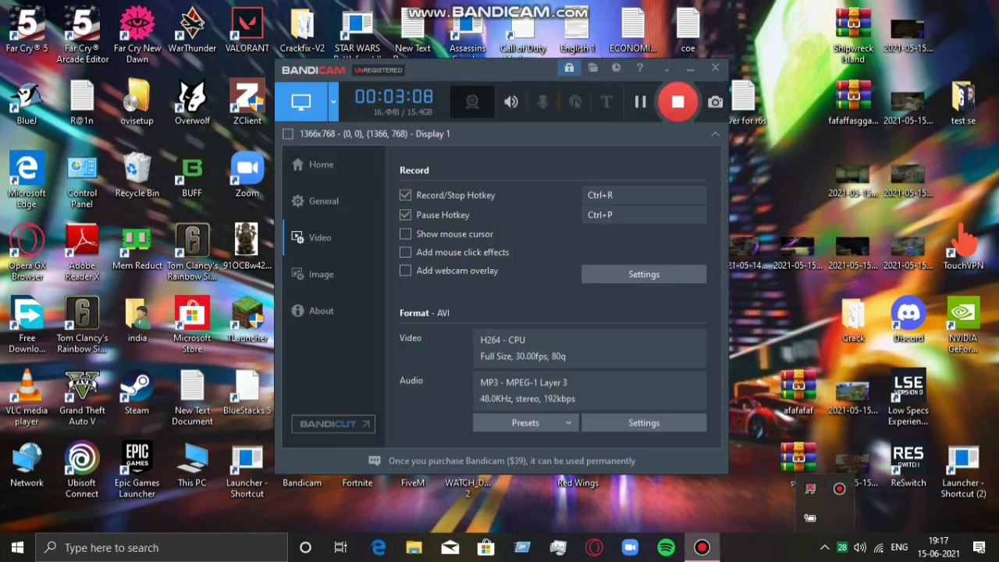